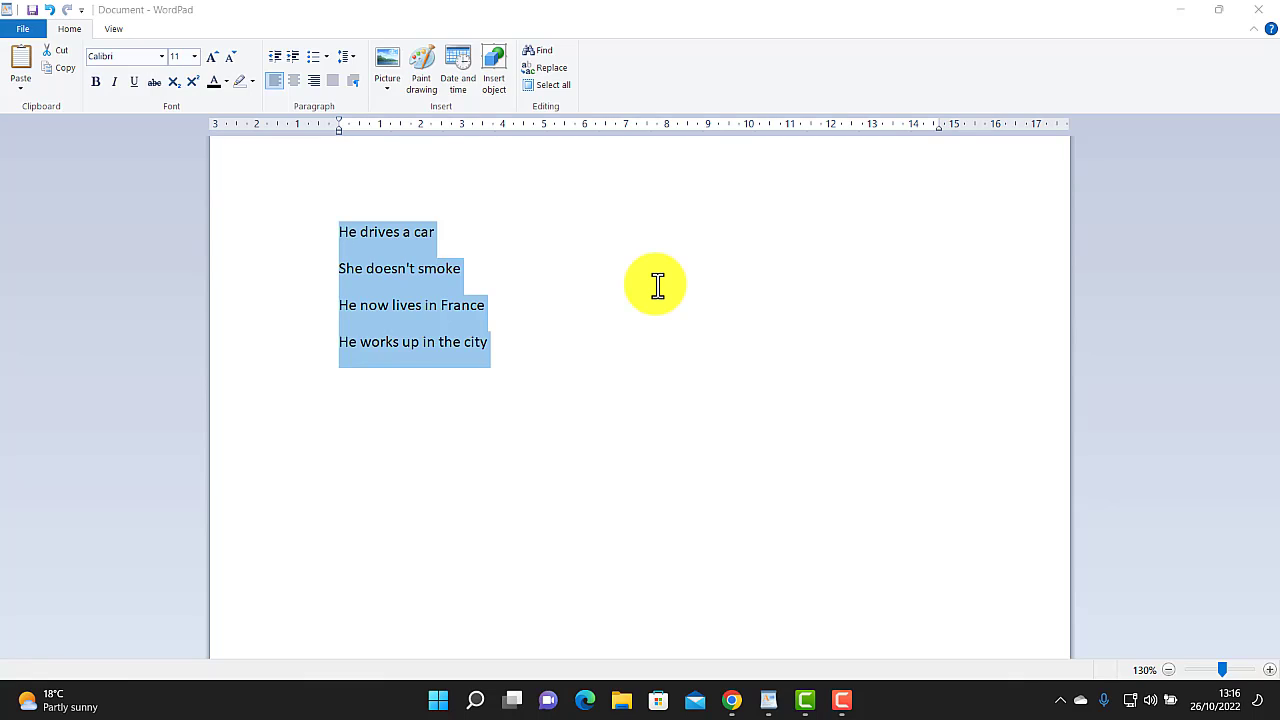
Step: Copy all four sentences in the document, from "He drives a car" to "He works up in the city"
click(553, 236)
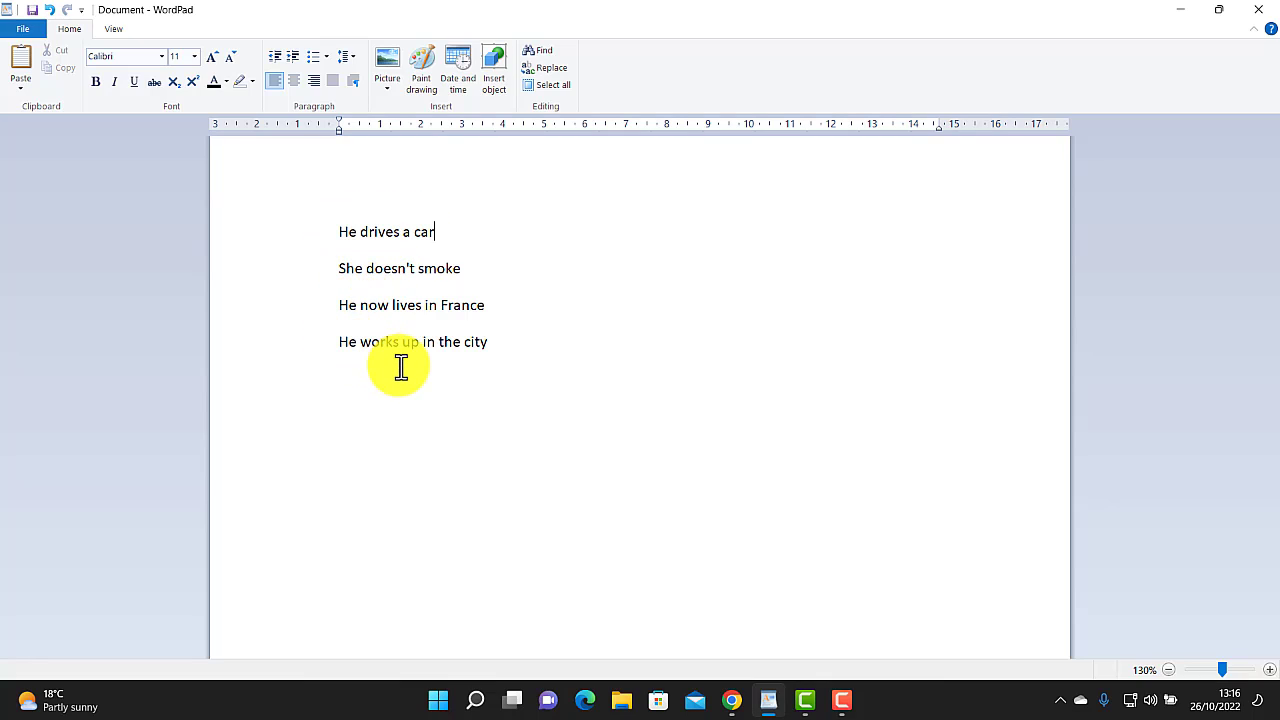
click(323, 240)
drag(375, 243, 414, 251)
click(409, 233)
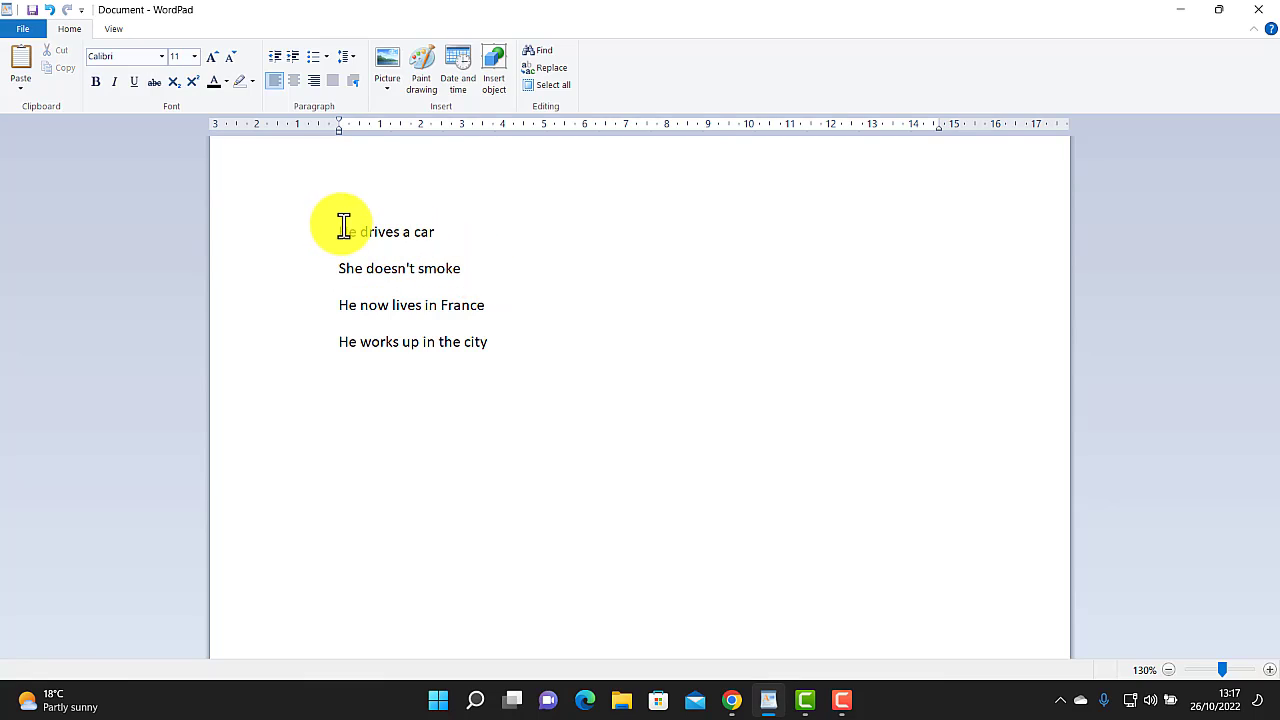
drag(341, 229, 502, 336)
key(ctrl+c)
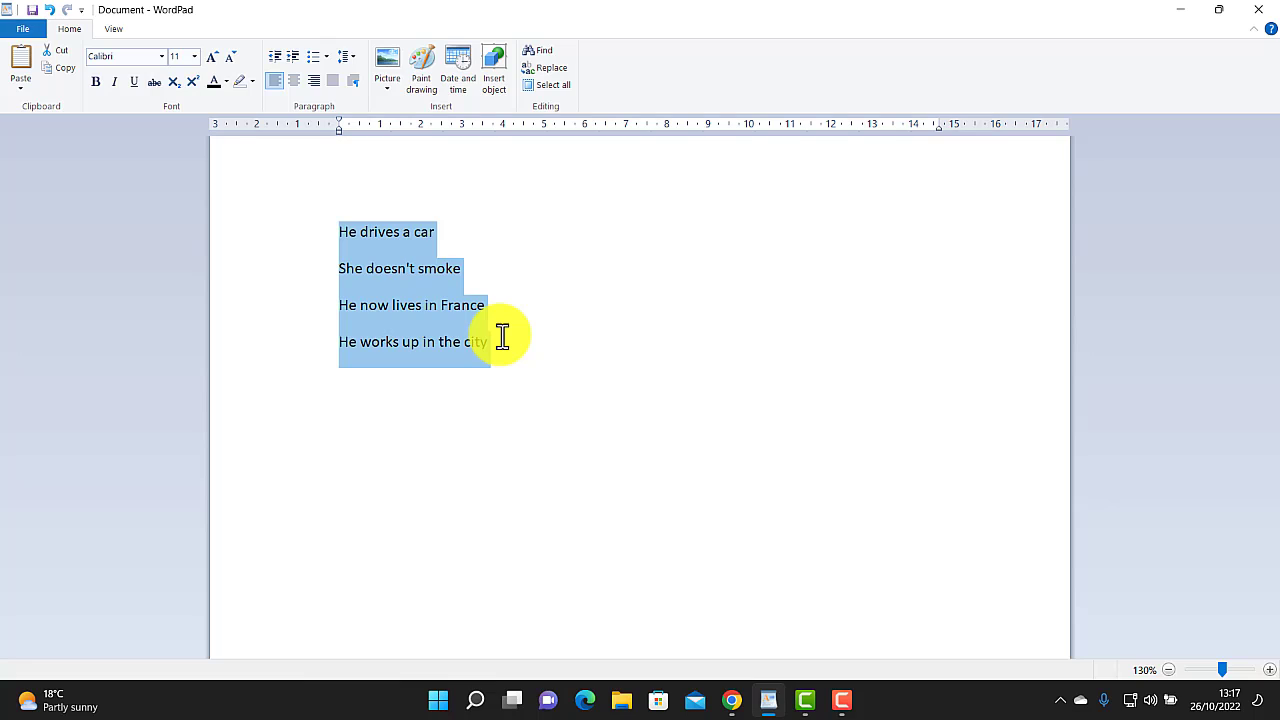
Step: Switch to Wordwall in Chrome and create an Unjumble activity with the copied sentences pasted as its phrases
click(735, 700)
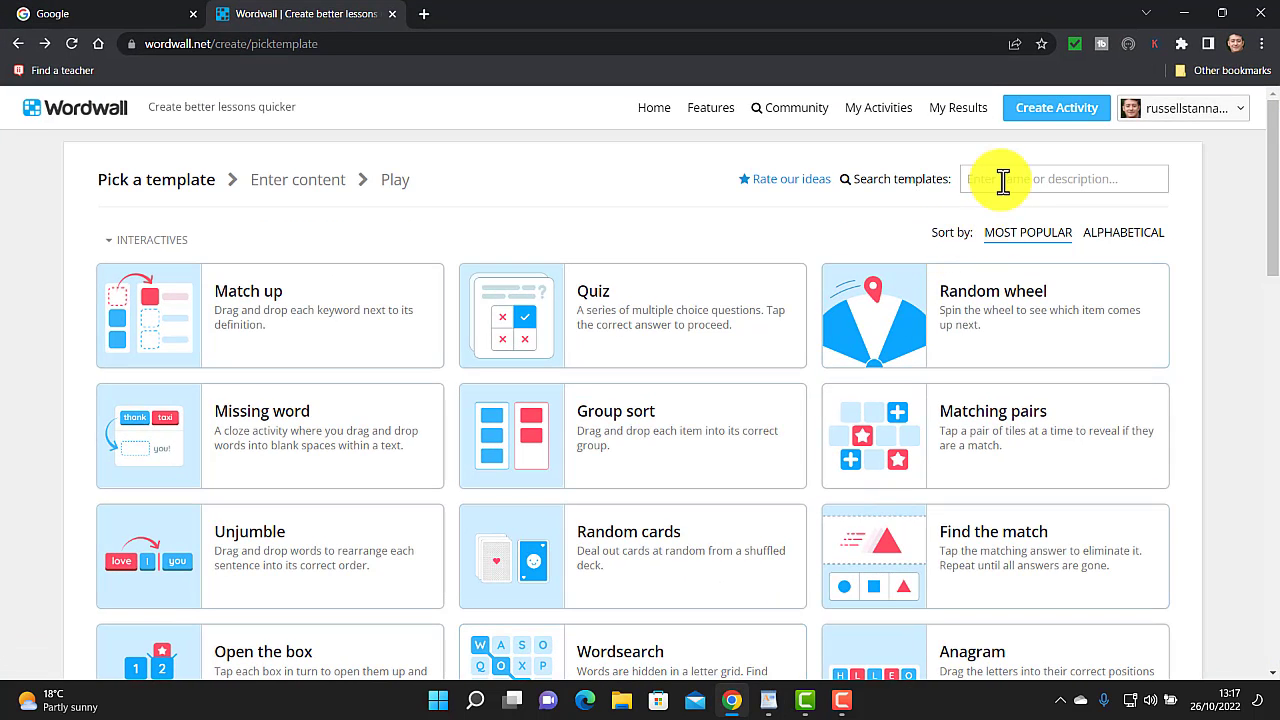
click(1050, 112)
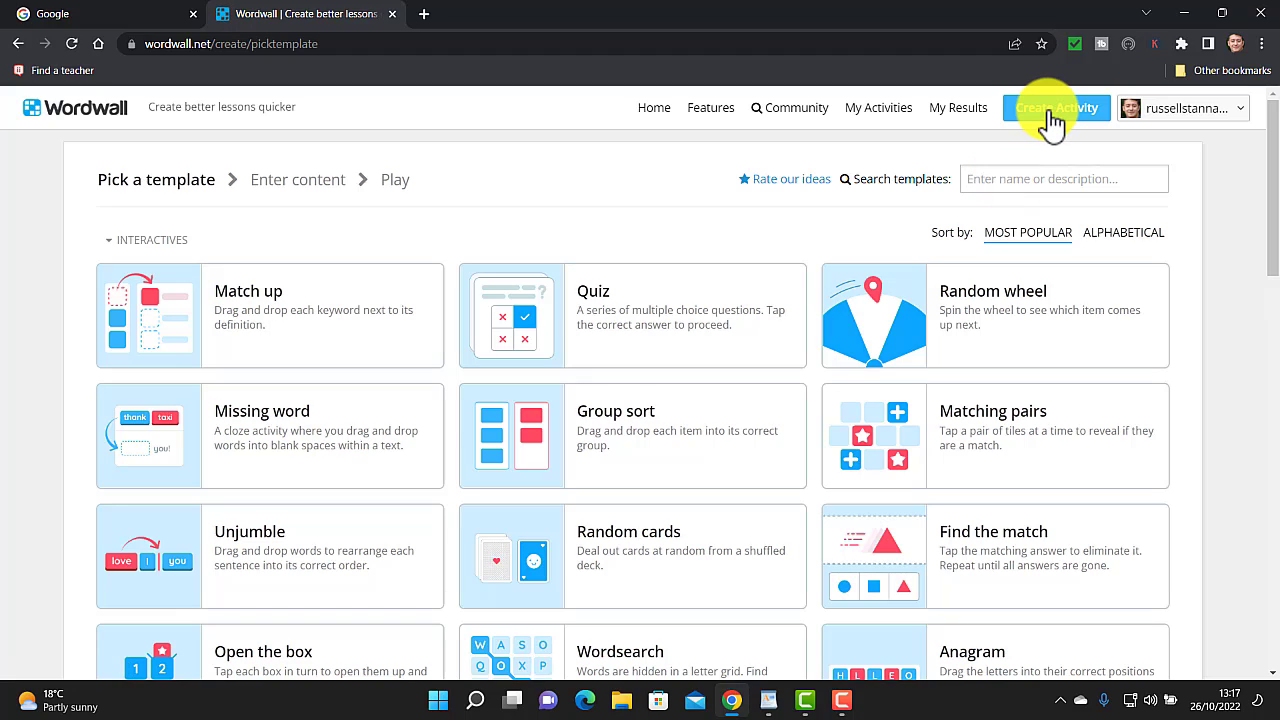
click(258, 560)
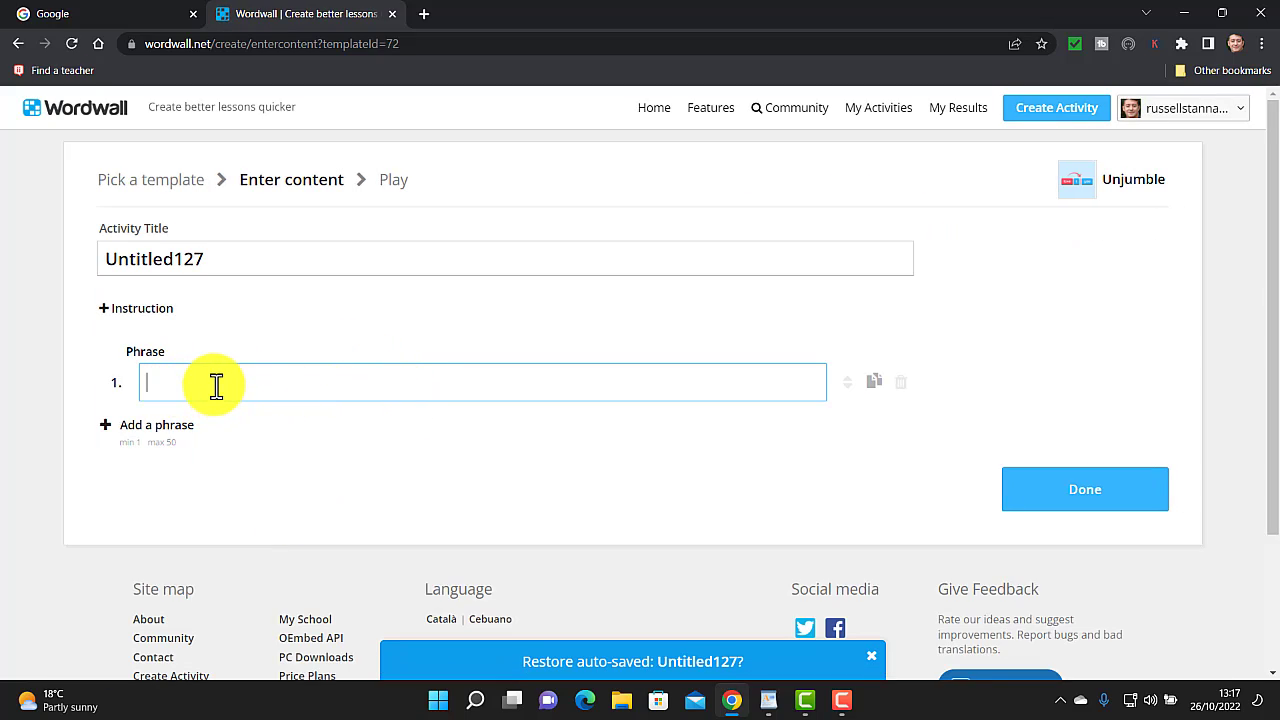
key(ctrl+v)
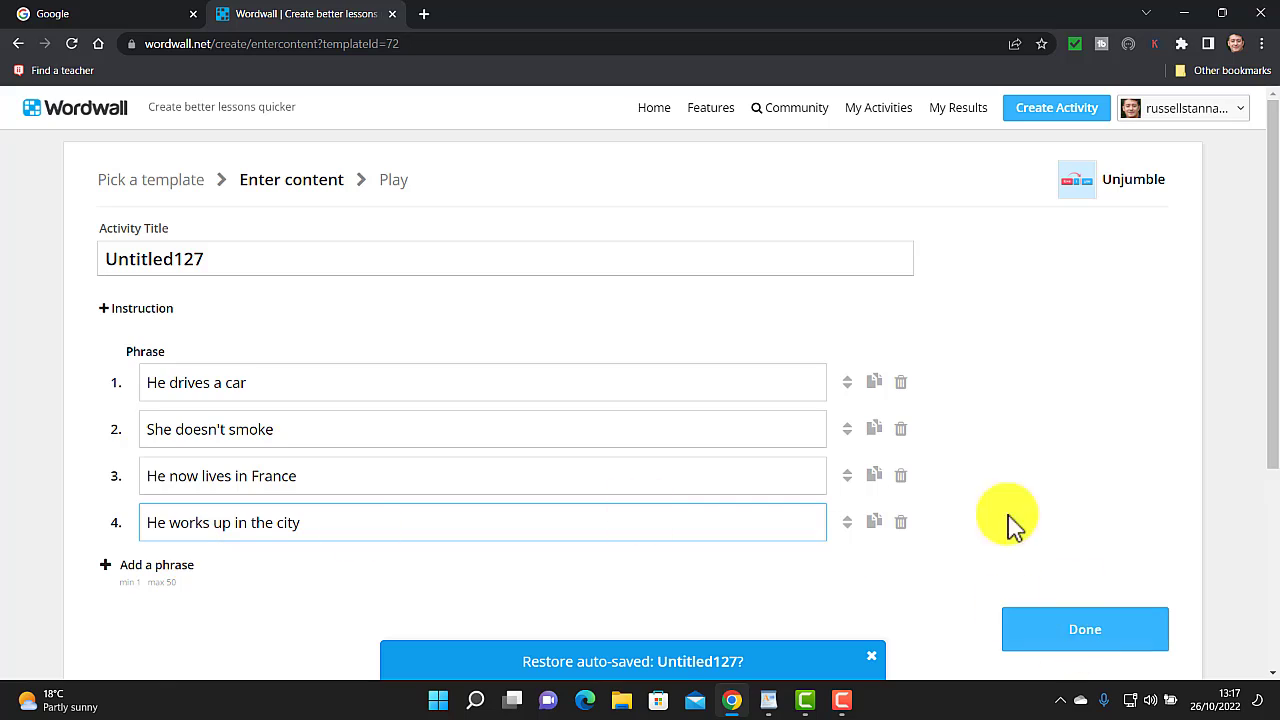
Step: Title the Unjumble activity "New Sentences" and finish creating it
double_click(261, 266)
key(BackSpace)
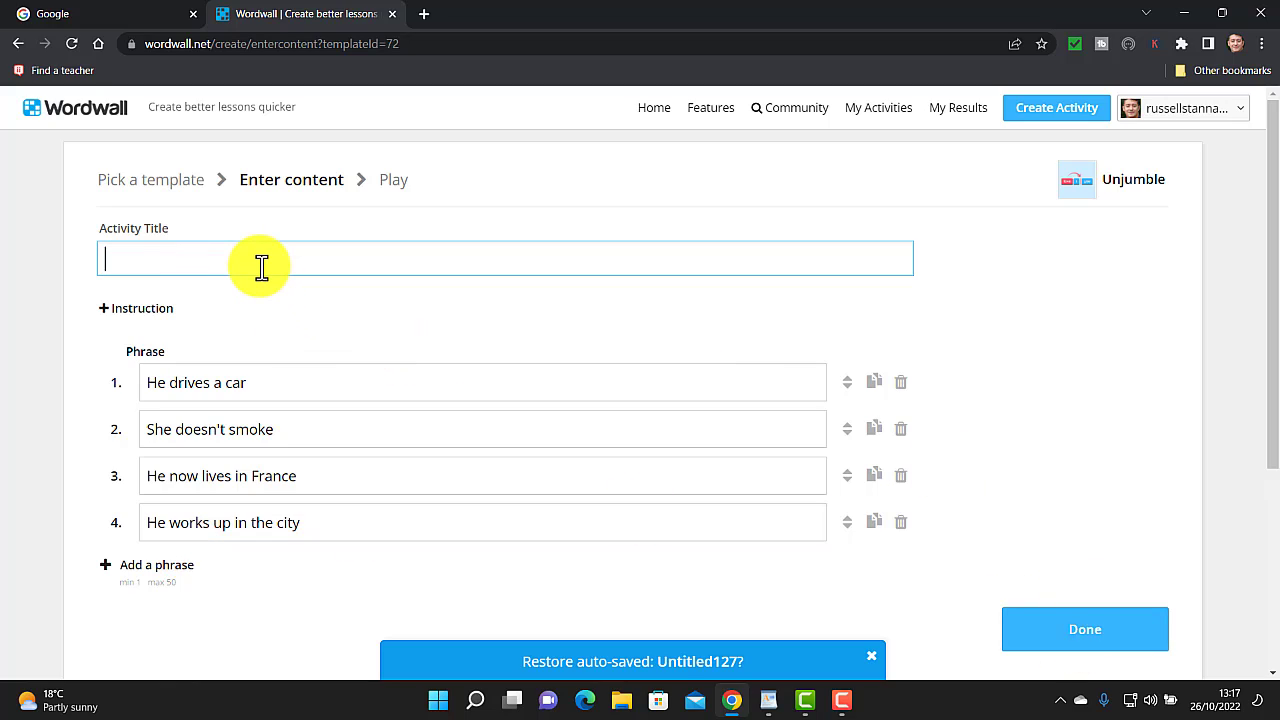
text(New Sentences)
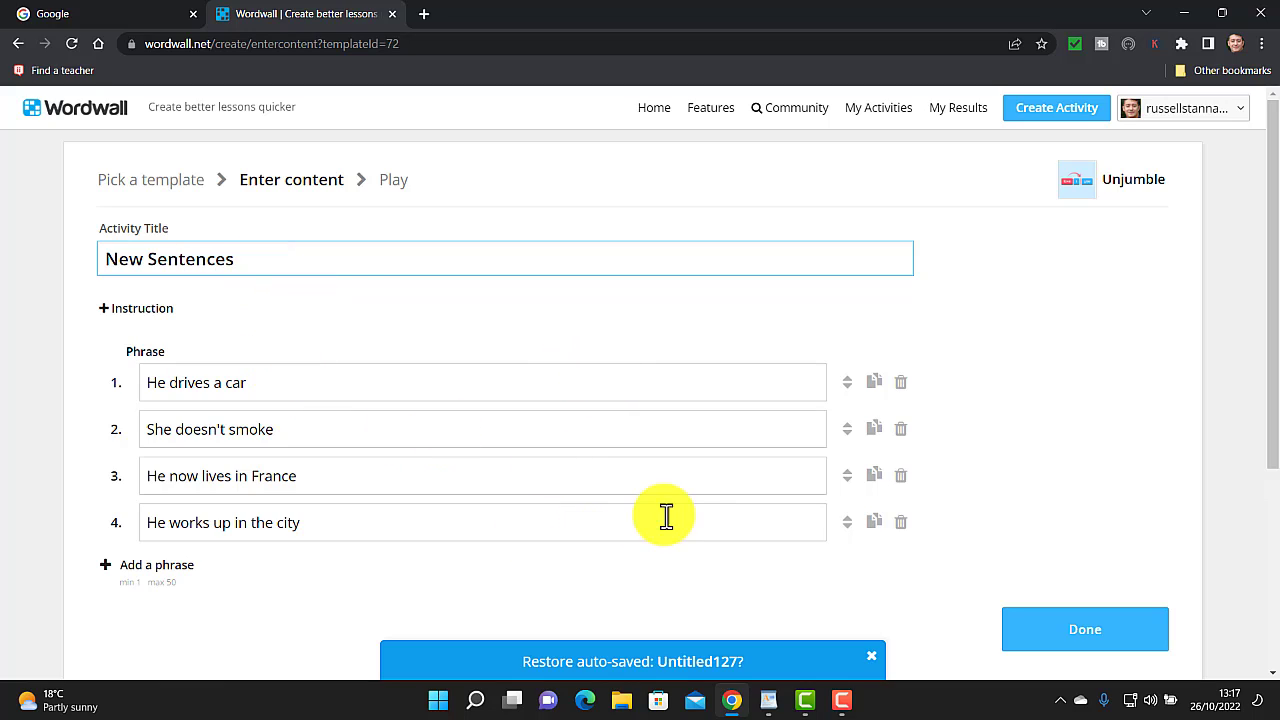
click(1088, 630)
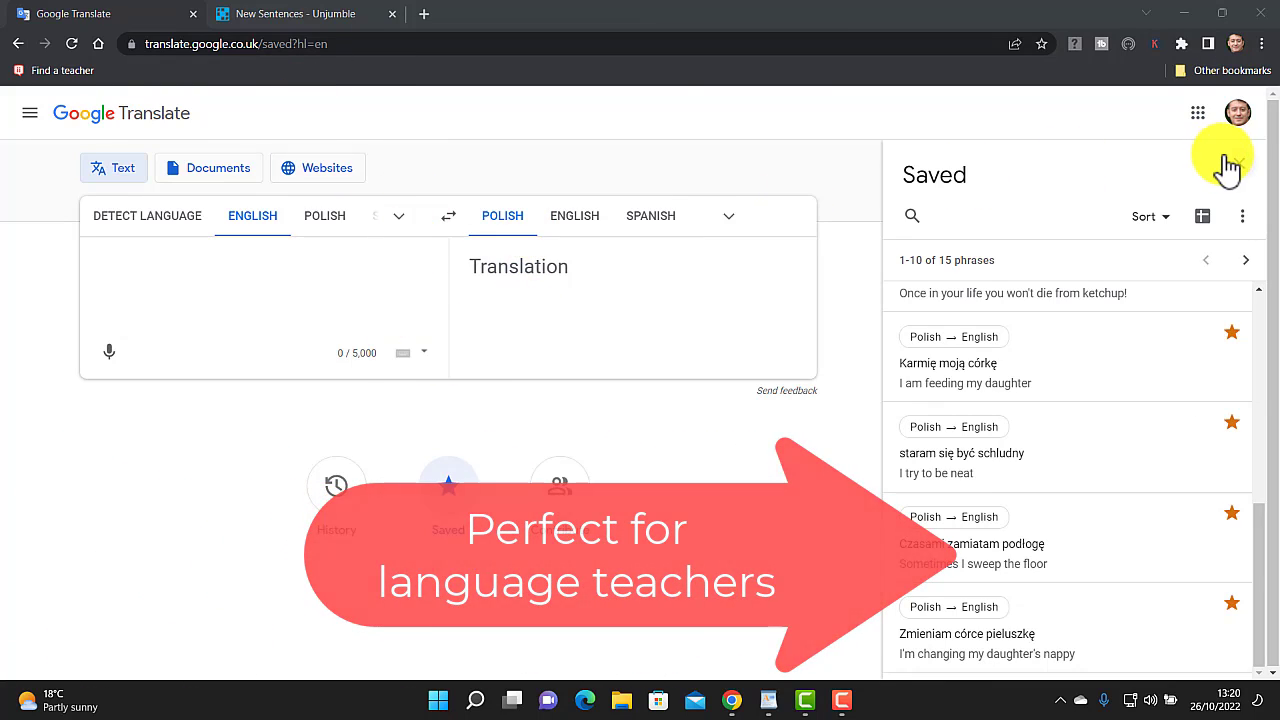
Step: In Google Translate, translate "I eat sandwiches for lunch" from English to Polish and save the translation
click(1238, 165)
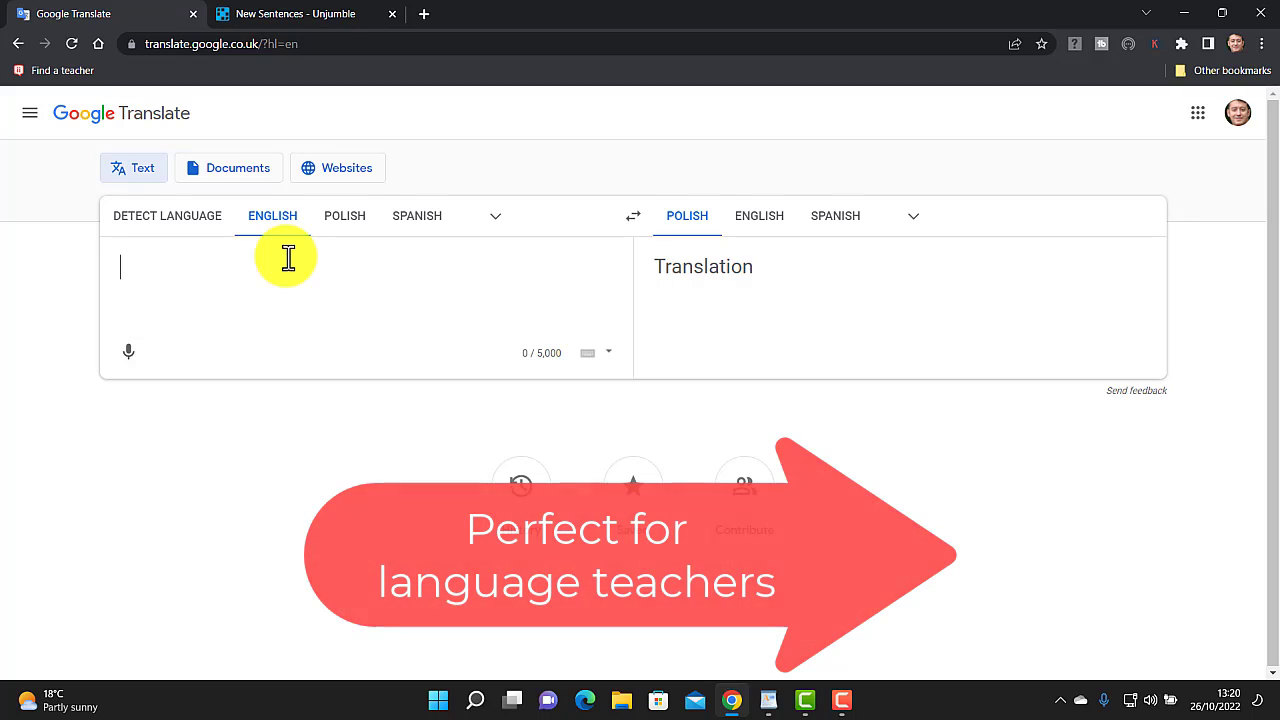
text(I eat)
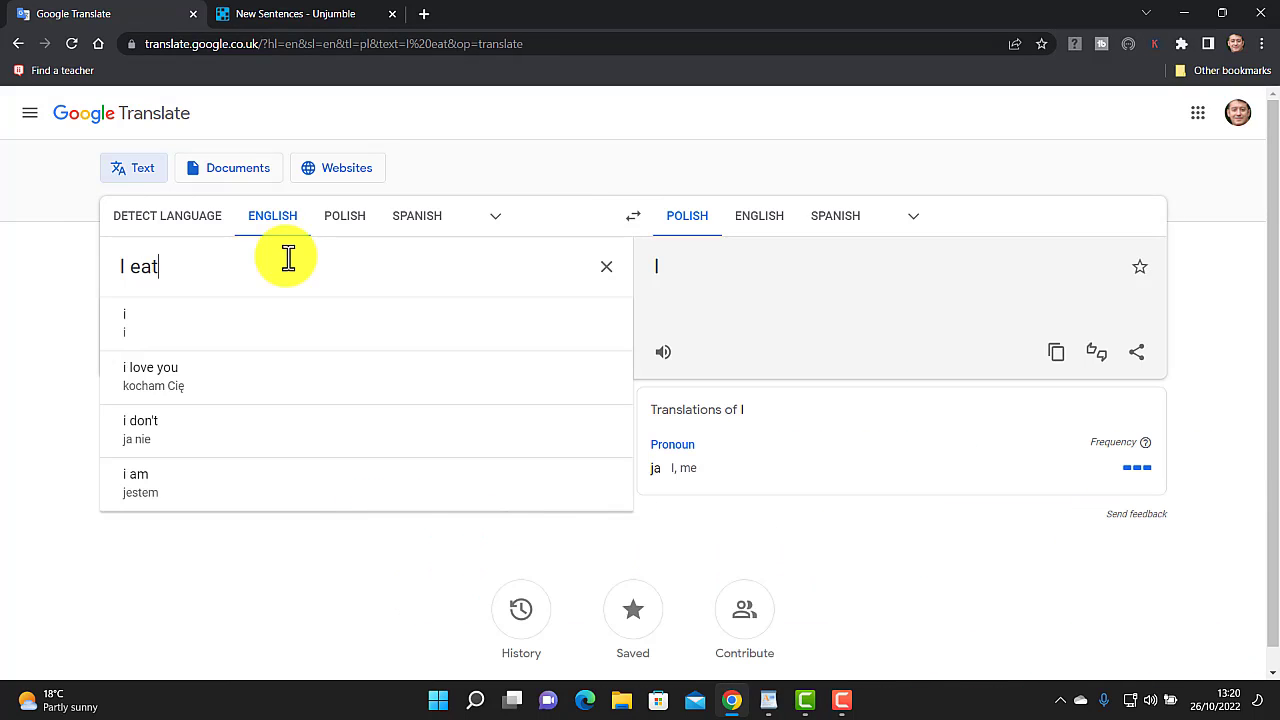
text( sandwichs)
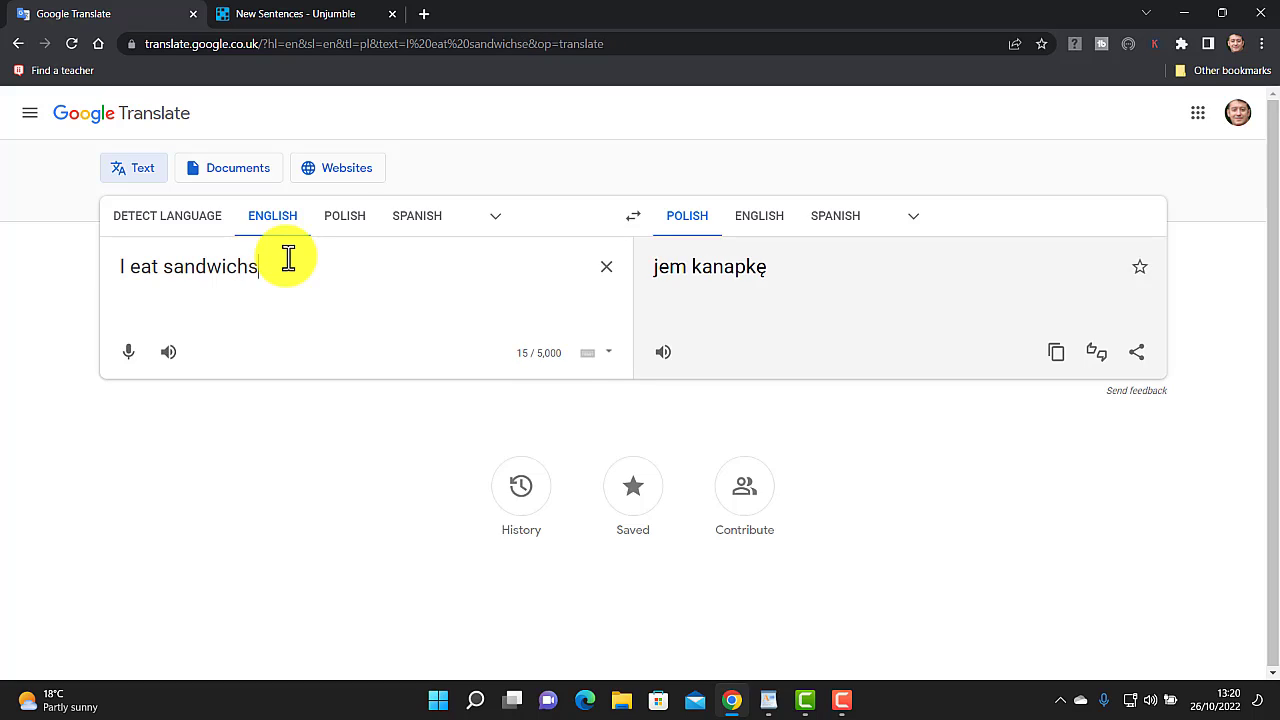
key(BackSpace)
text(e)
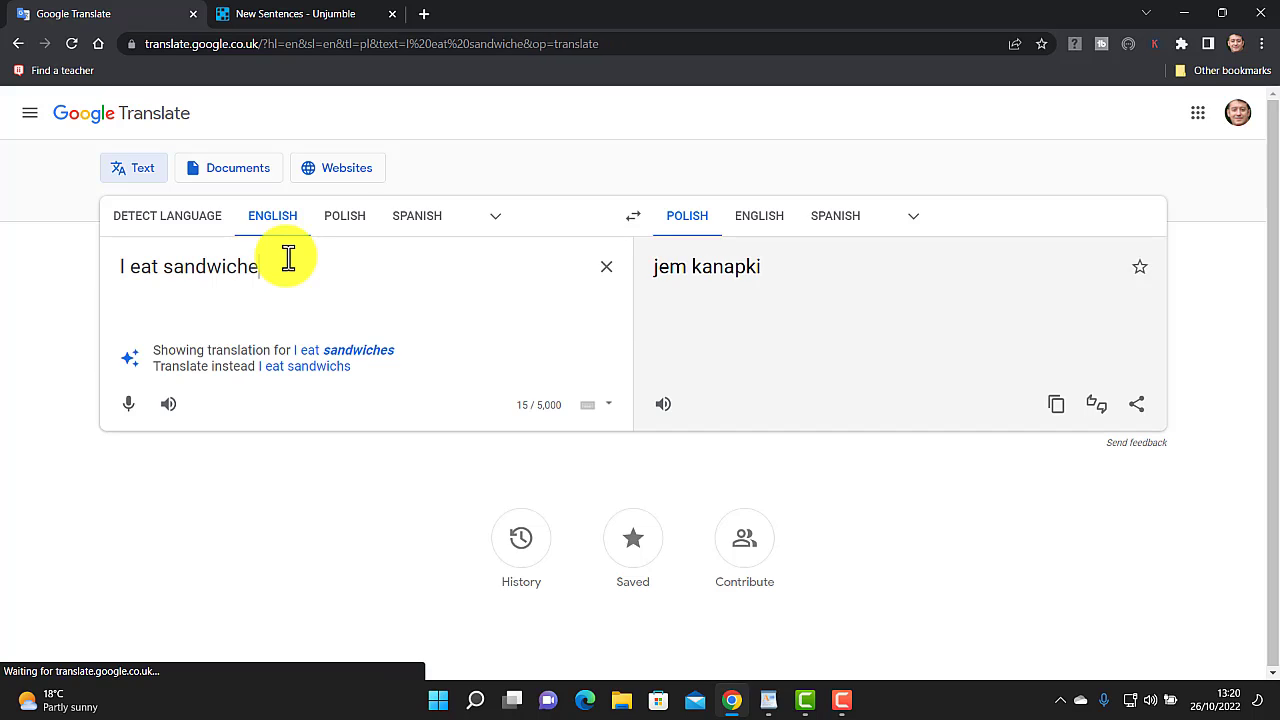
text(s for lunch)
key(ctrl+a)
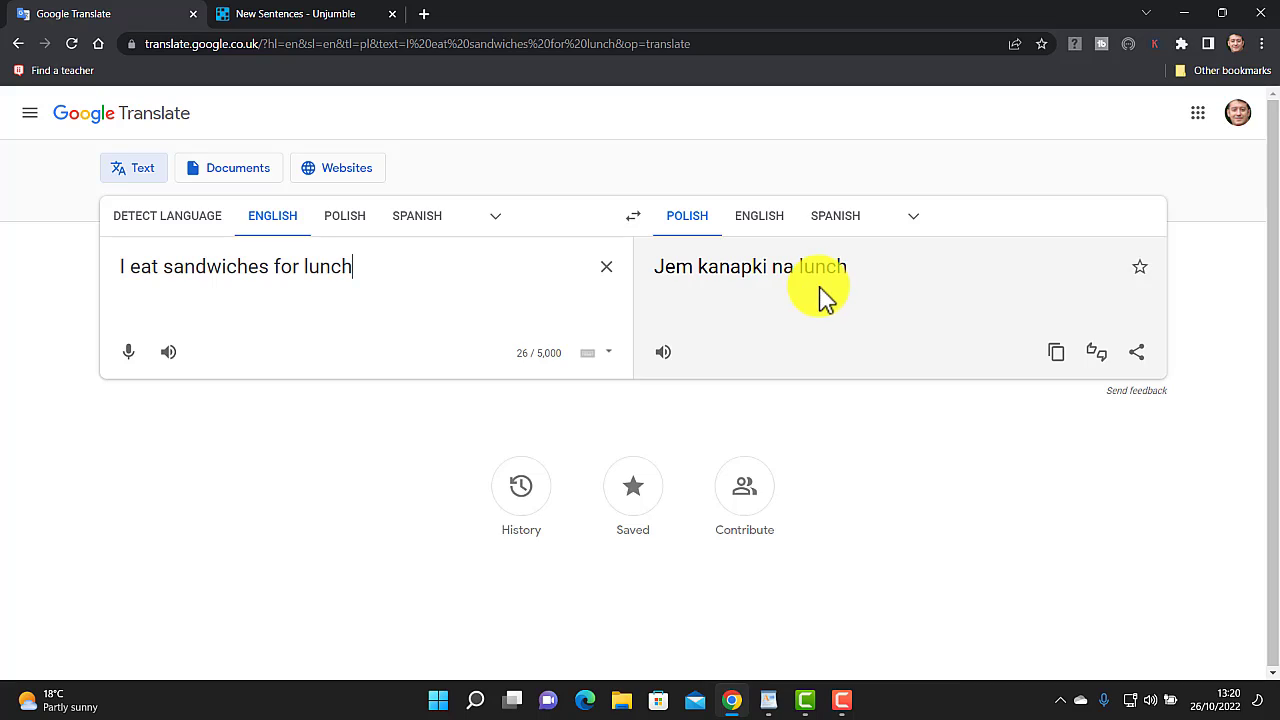
click(1142, 272)
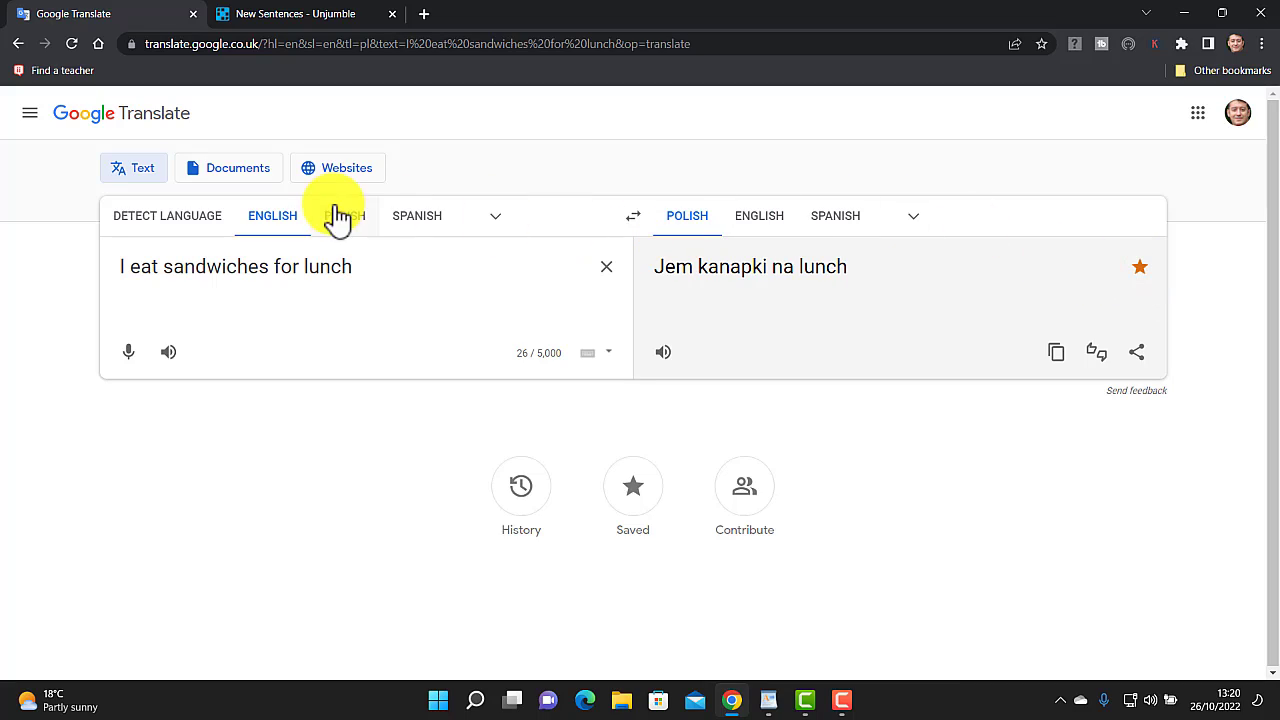
Step: Open the saved translations and export them to Google Sheets, importing the data
click(636, 490)
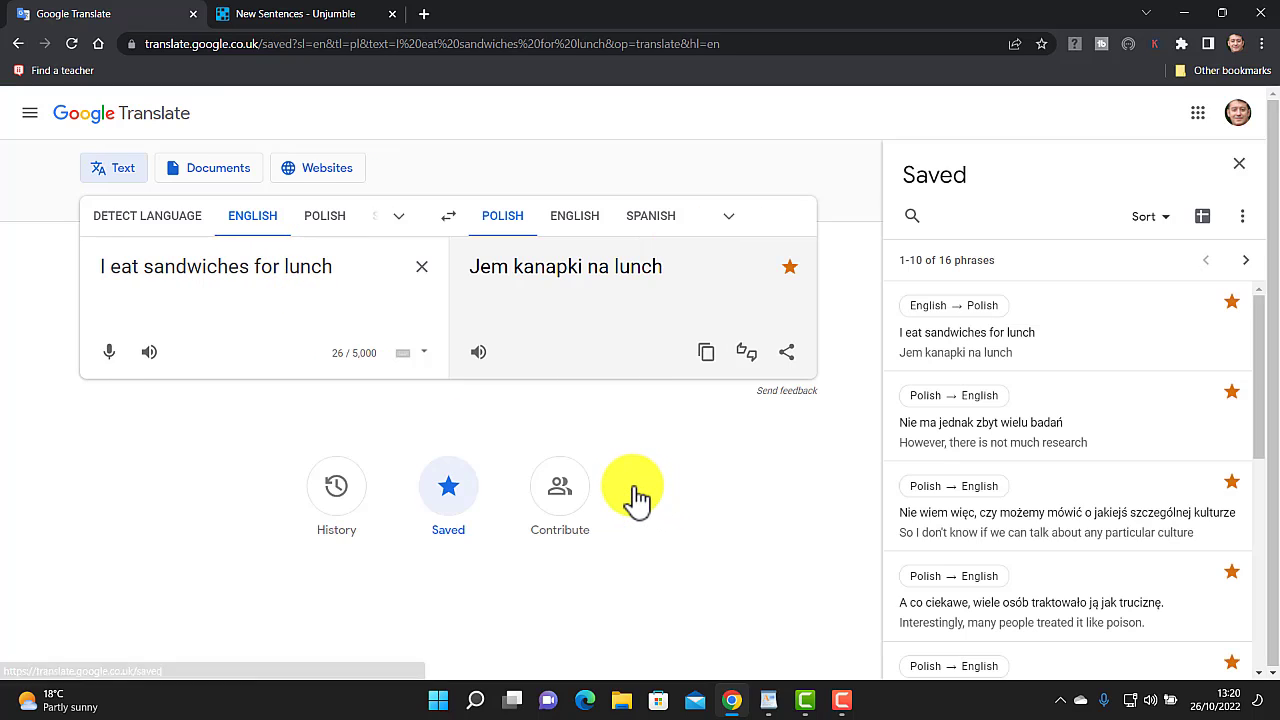
drag(1260, 337, 1273, 295)
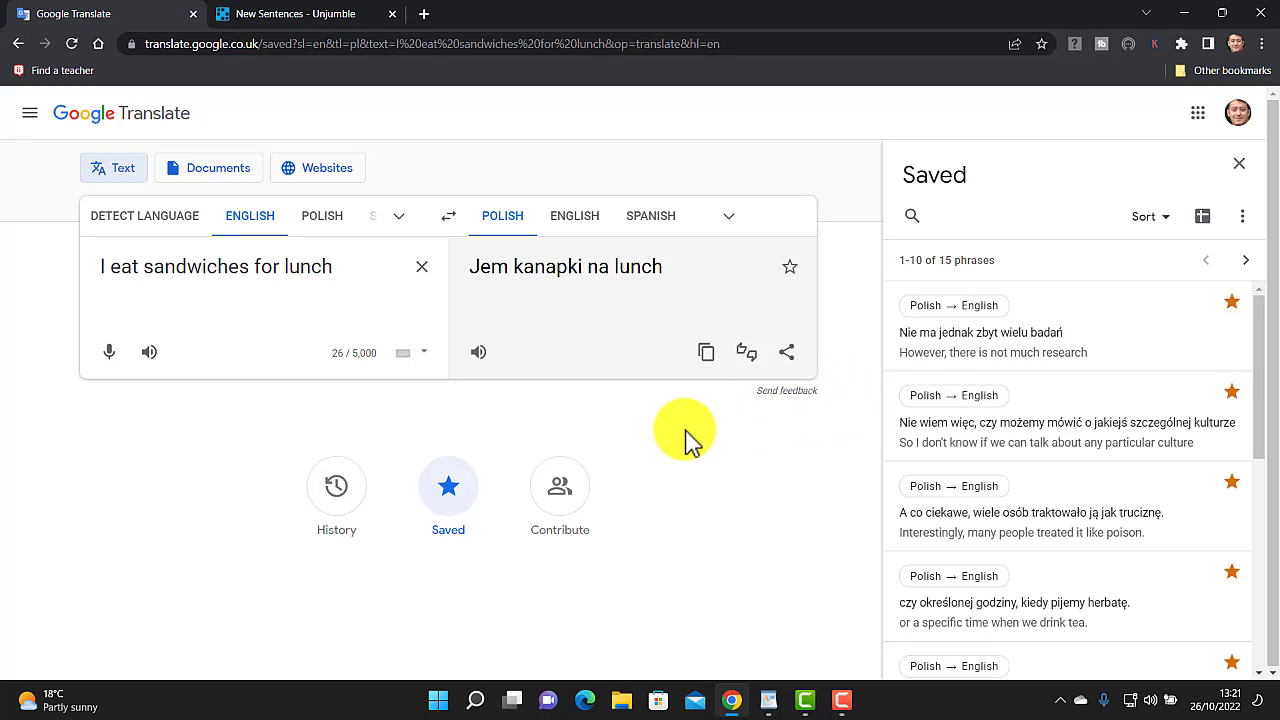
click(1204, 220)
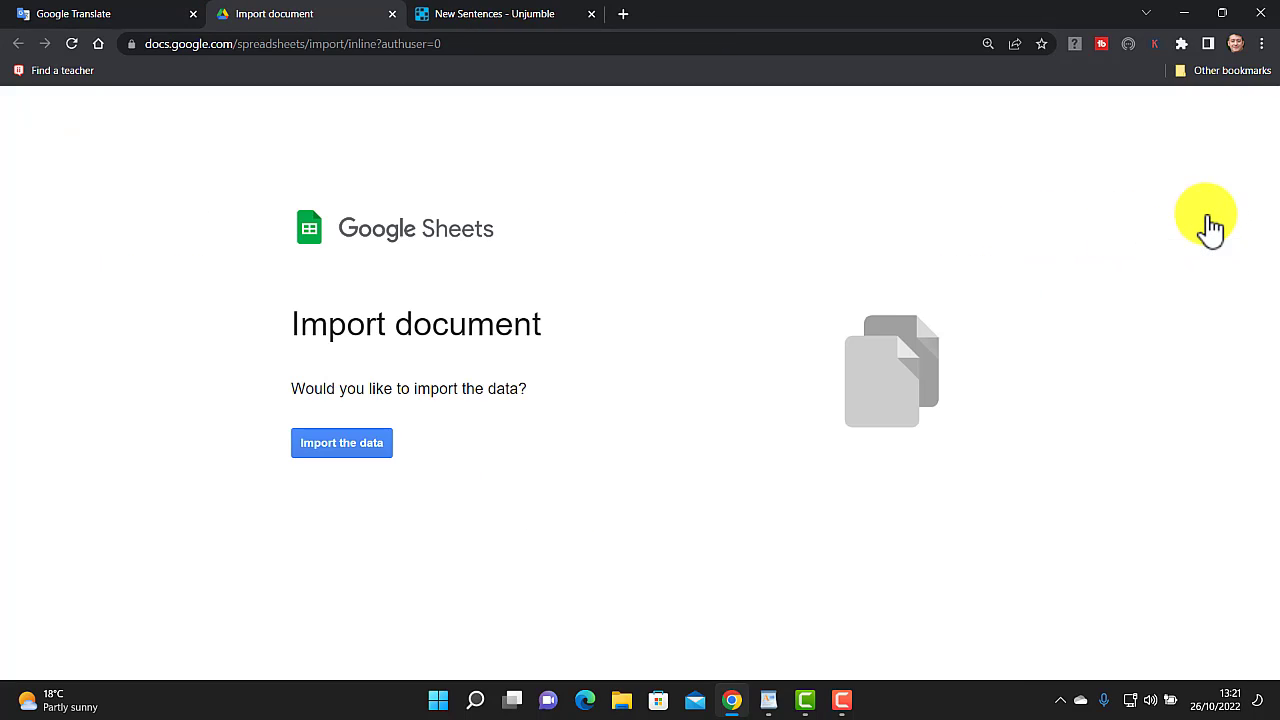
click(340, 450)
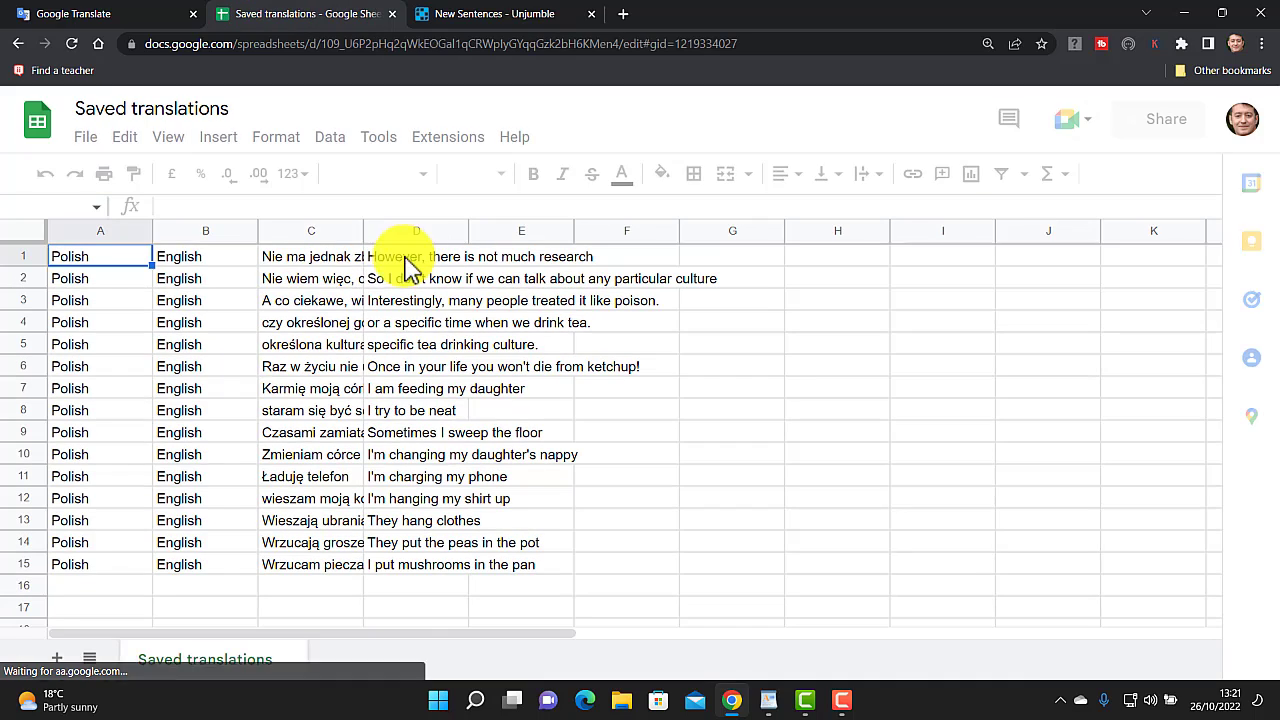
Step: Widen columns C and D of the spreadsheet so the Polish and English phrases fit fully
drag(468, 231, 608, 282)
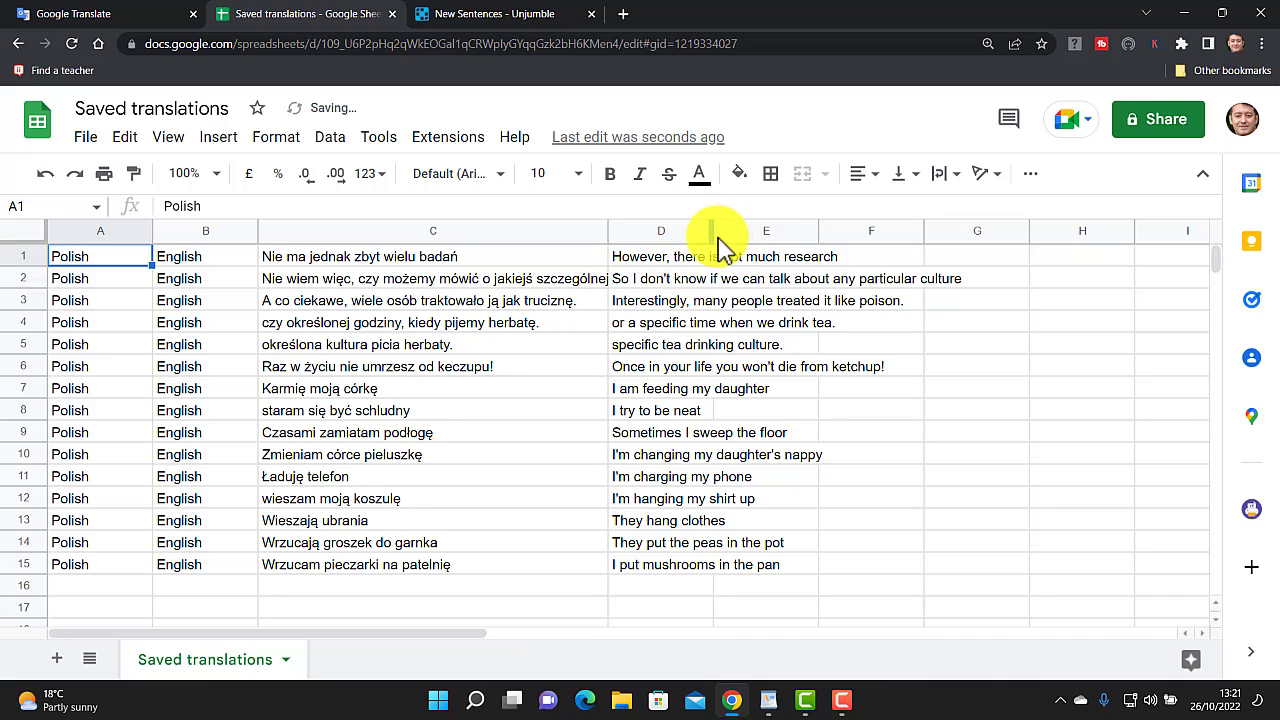
drag(712, 231, 1028, 280)
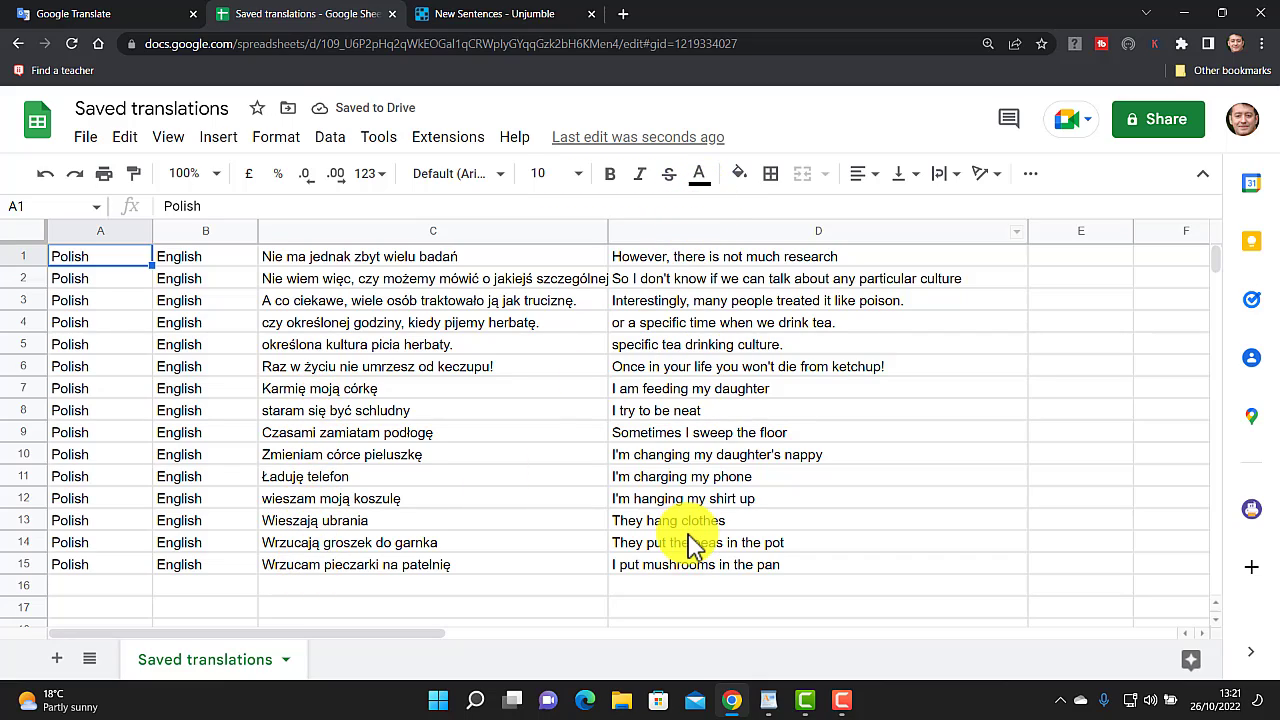
drag(606, 231, 670, 233)
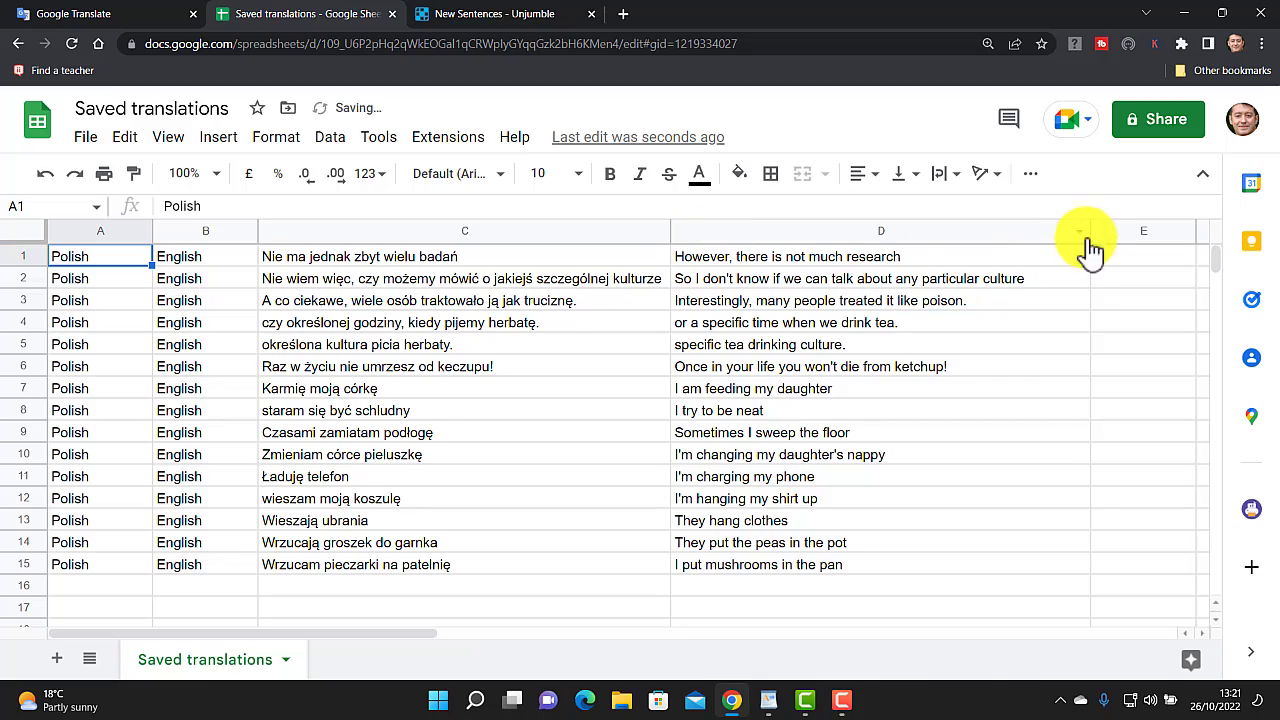
drag(1089, 231, 1138, 236)
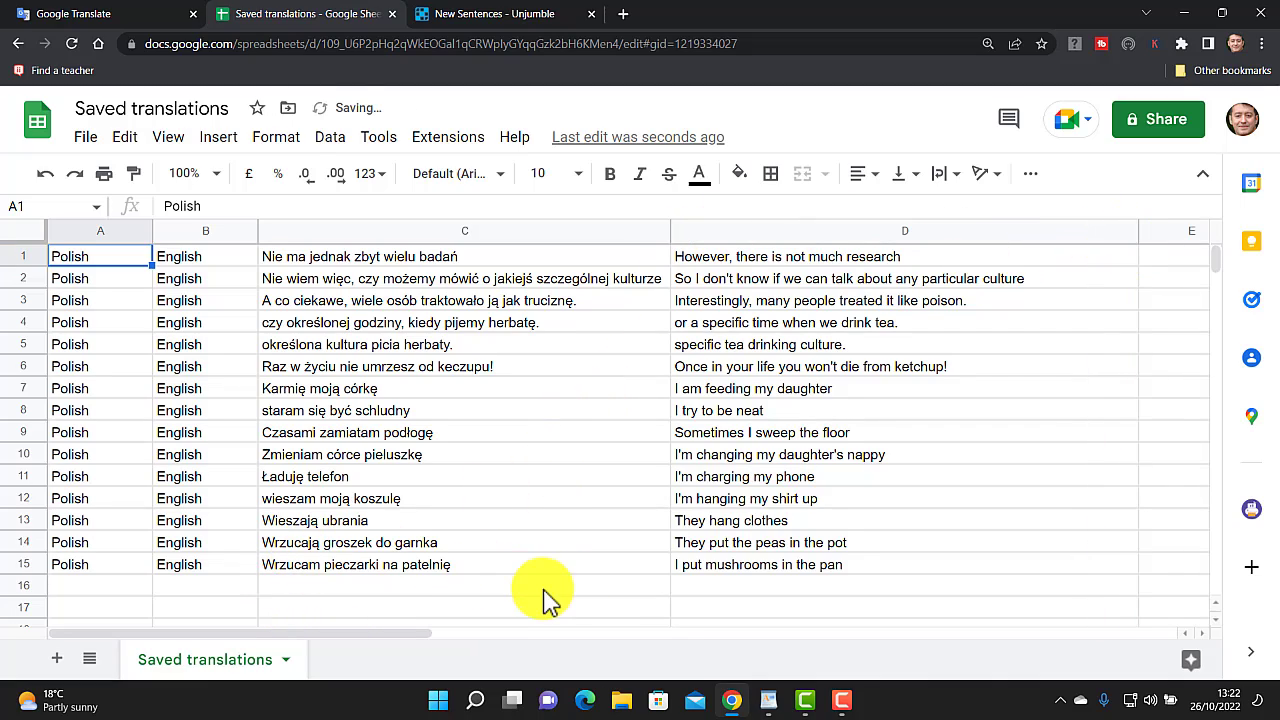
Step: Copy the Polish and English phrase pairs in cells C1:D12
click(405, 258)
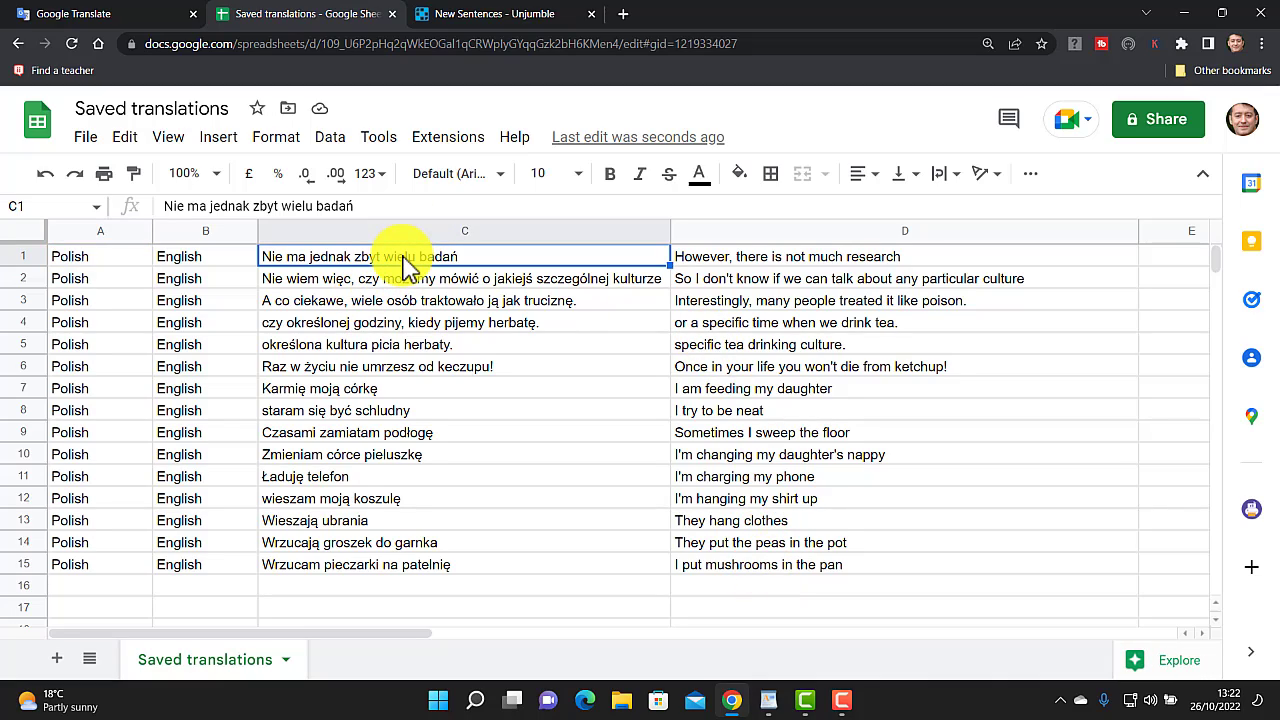
key(shift+Right)
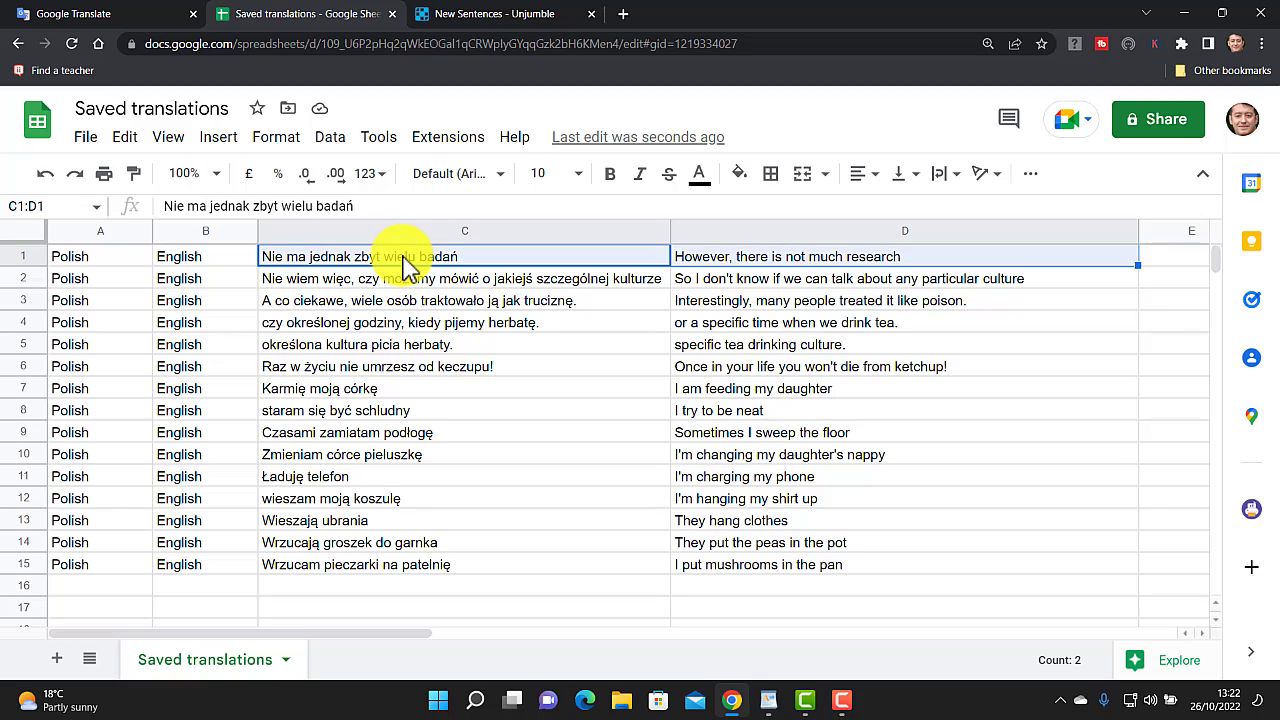
key(shift+Down)
key(shift+Down)
key(shift+Down)
key(shift+Down)
key(shift+Down)
key(shift+Down)
key(shift+Down)
key(shift+Down)
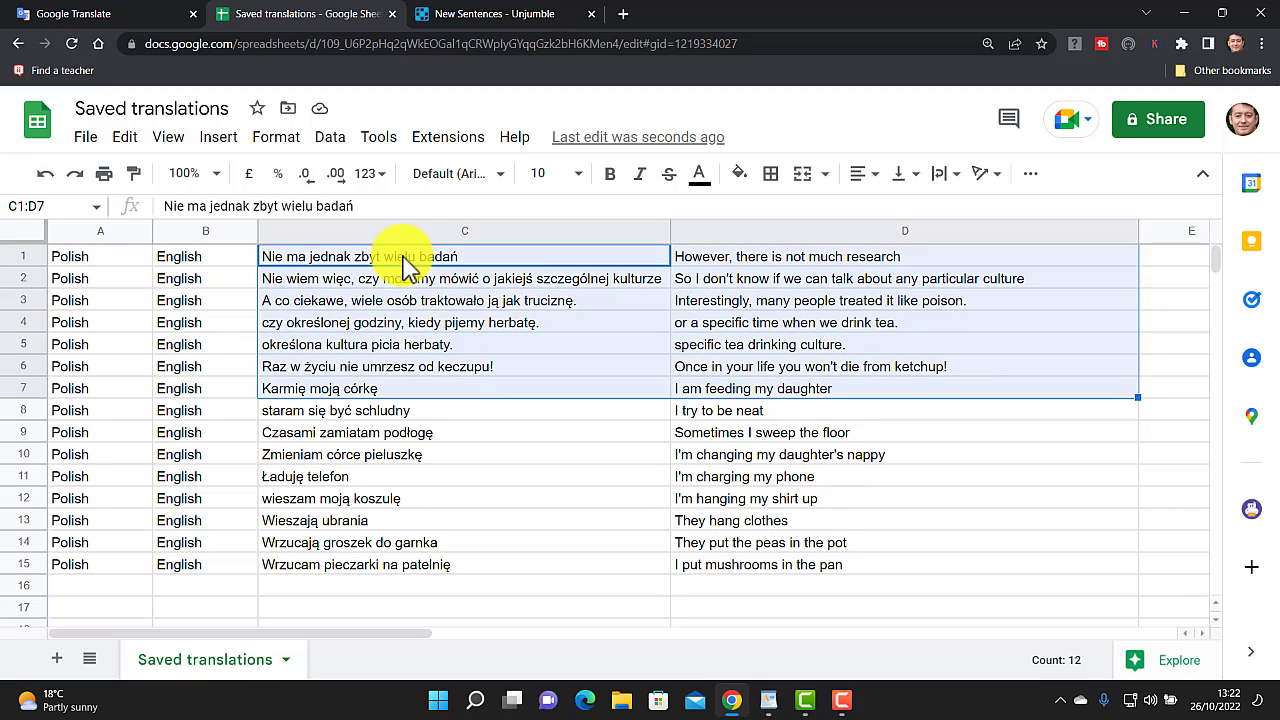
key(shift+Down)
key(shift+Down)
key(shift+Down)
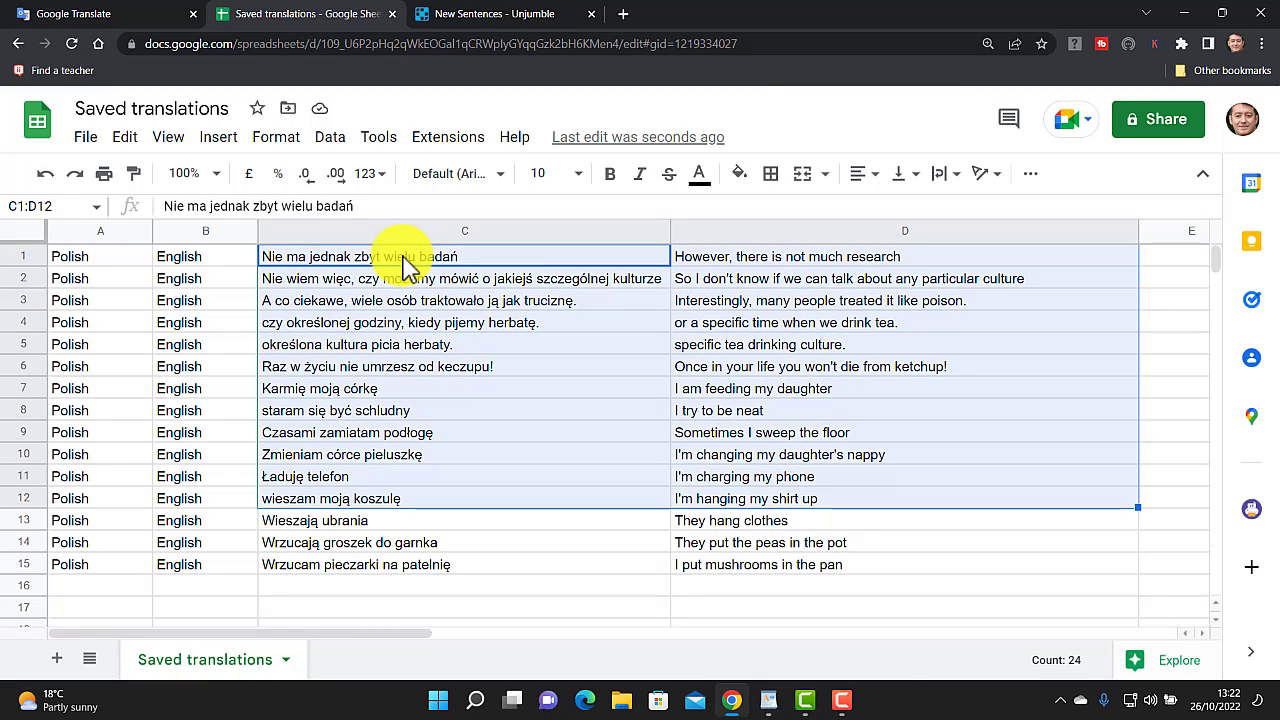
right_click(603, 343)
click(692, 230)
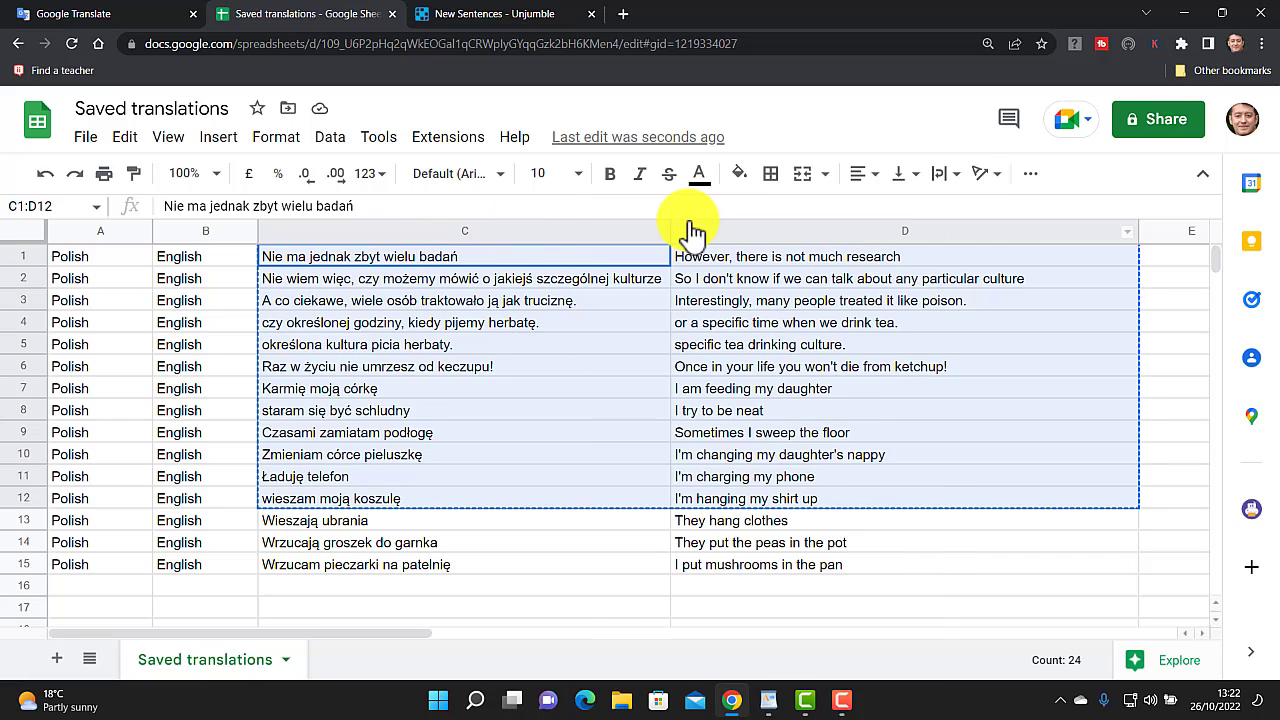
Step: Return to Wordwall and create a Match up activity with the copied phrase pairs pasted as keywords and definitions
click(498, 18)
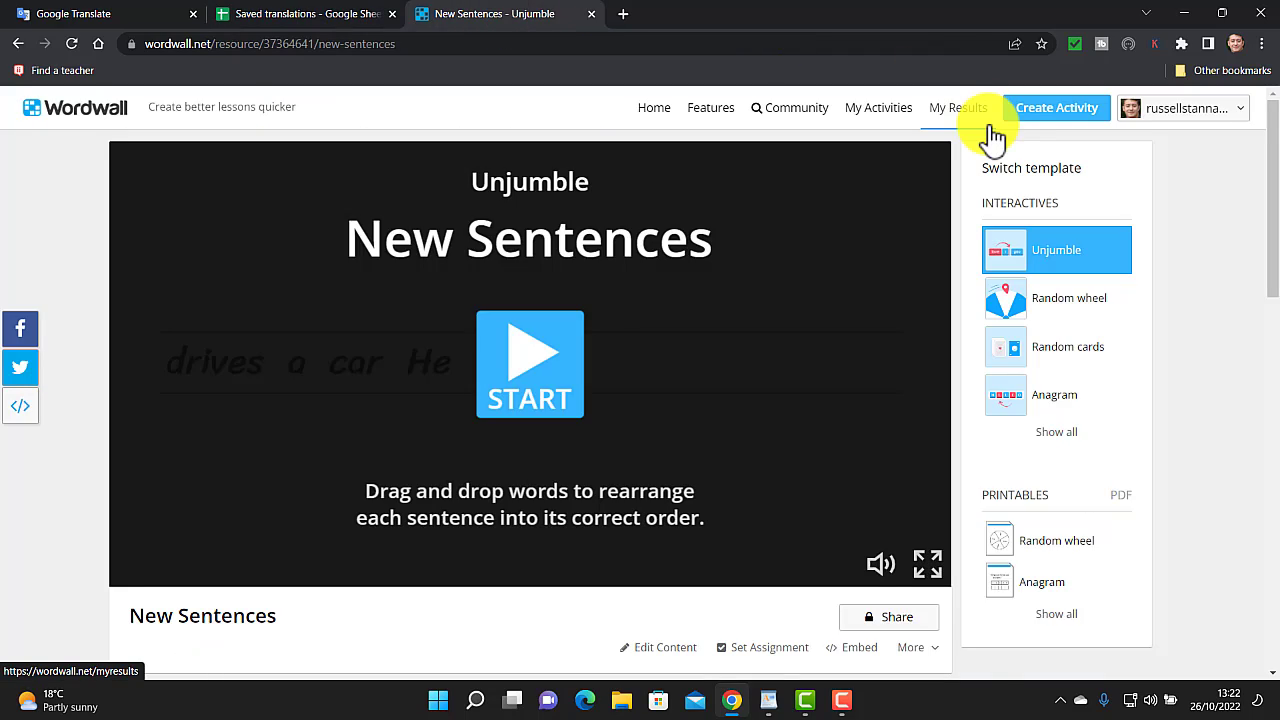
click(1060, 117)
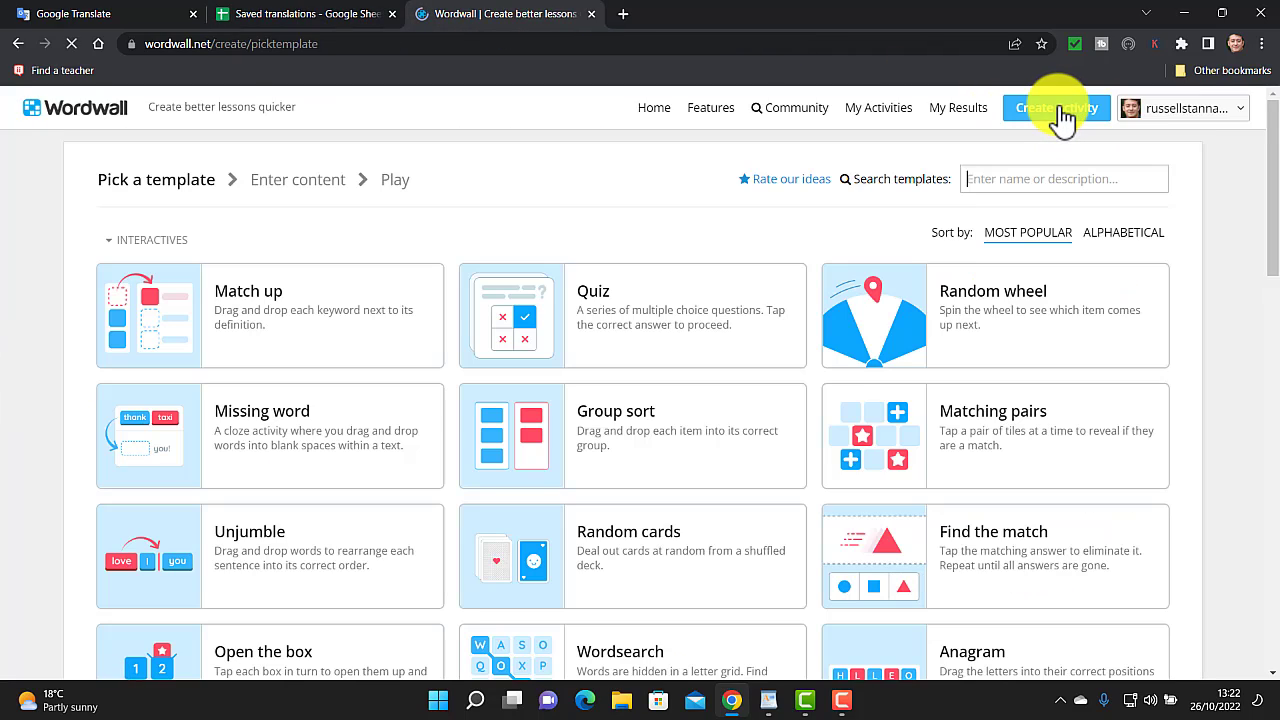
click(273, 323)
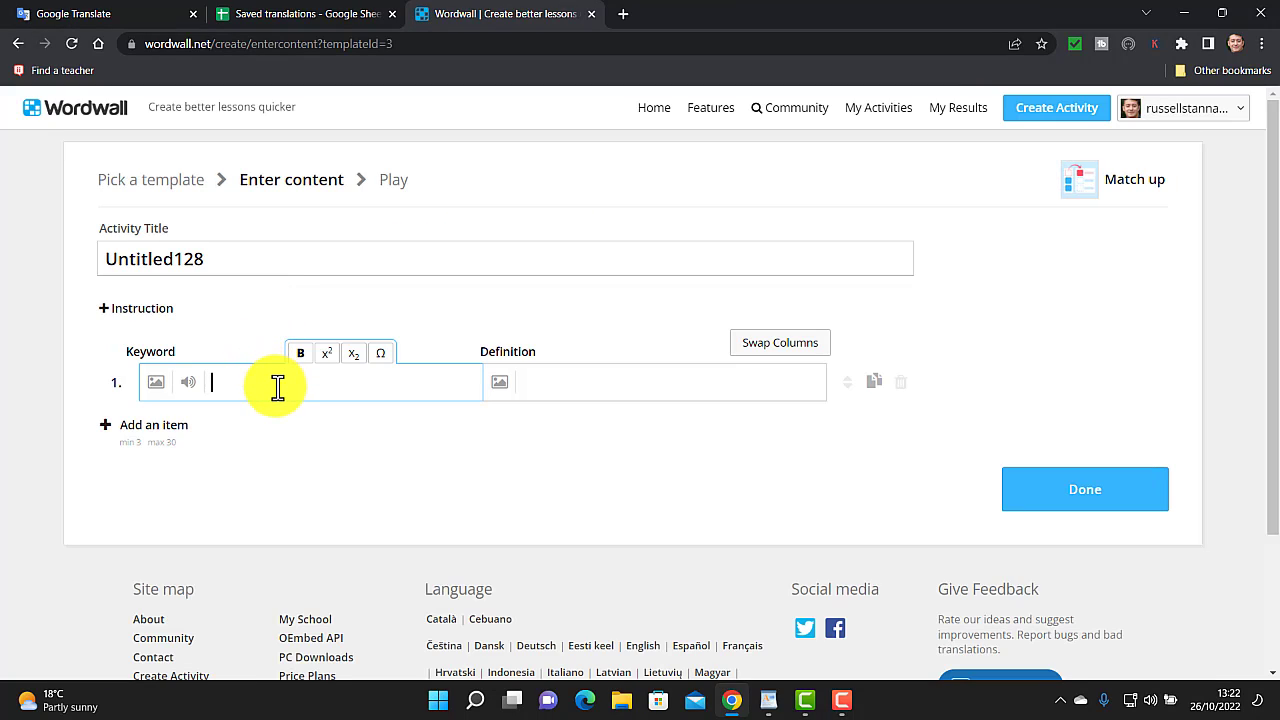
key(ctrl+v)
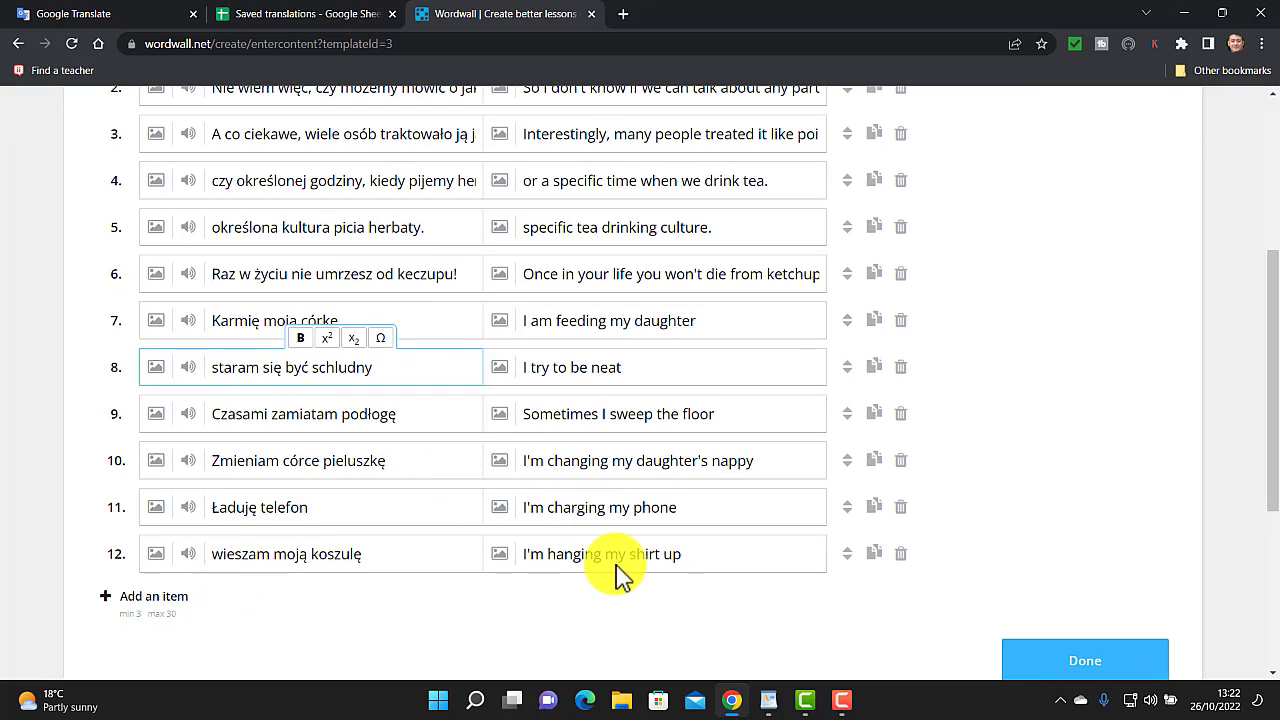
Step: Title the Match up activity "Polish Match", save it and start playing it
drag(1273, 425, 1271, 177)
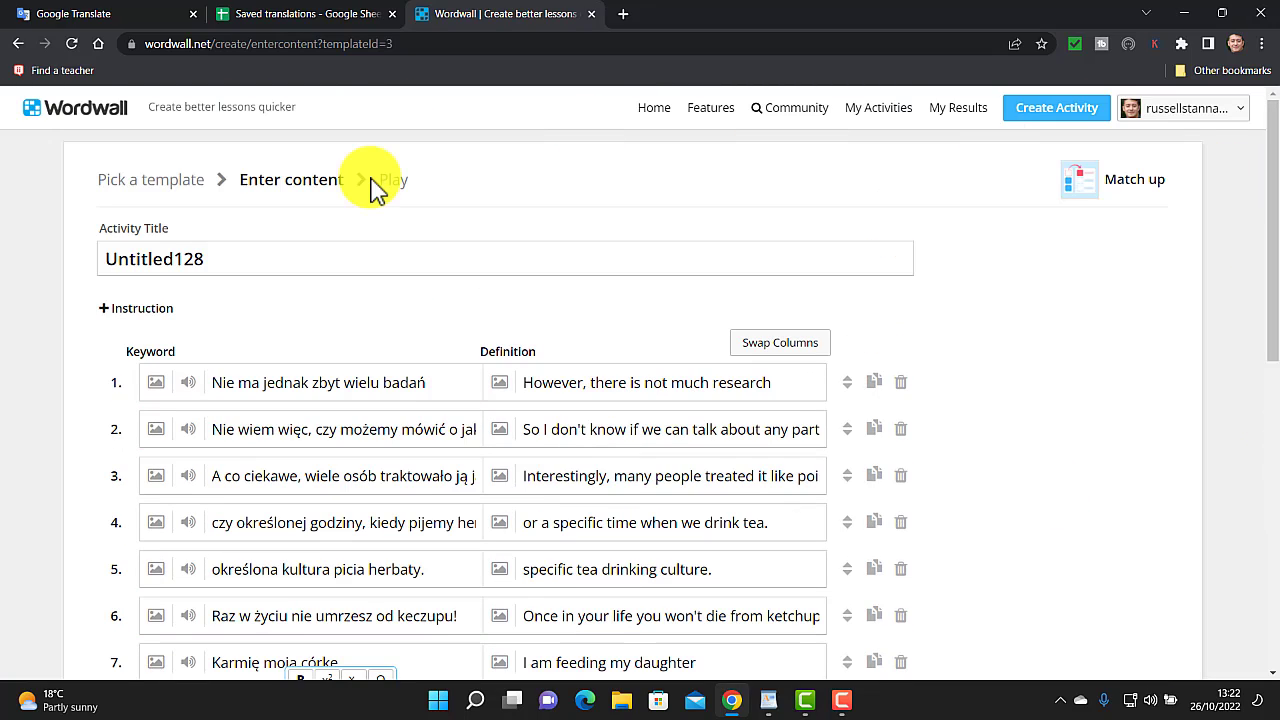
double_click(245, 245)
key(BackSpace)
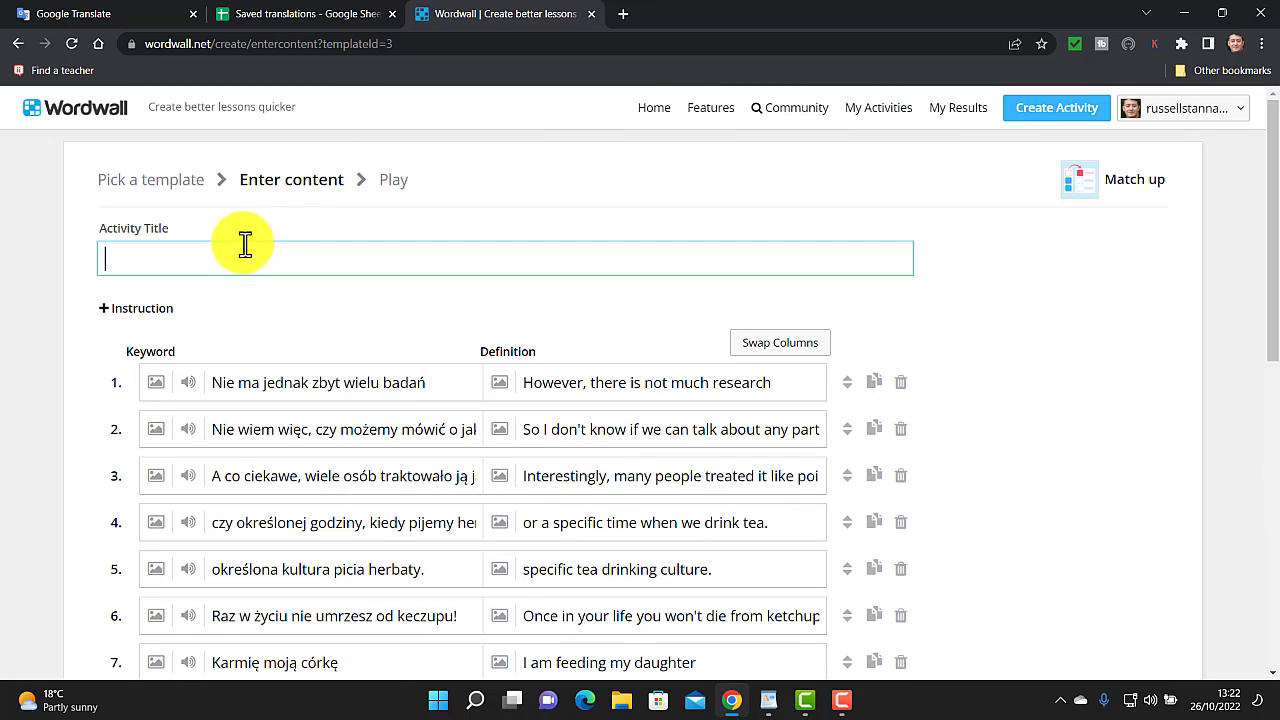
text(Polish Match)
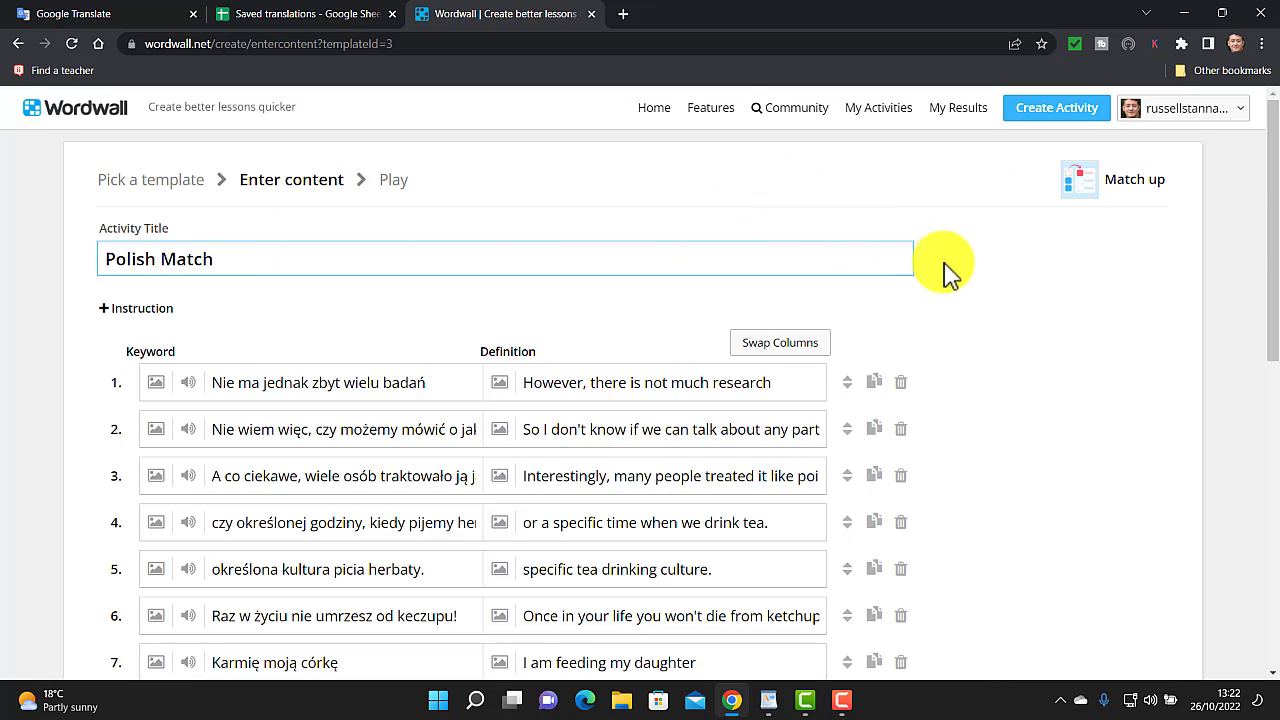
drag(1271, 229, 1273, 500)
click(1072, 428)
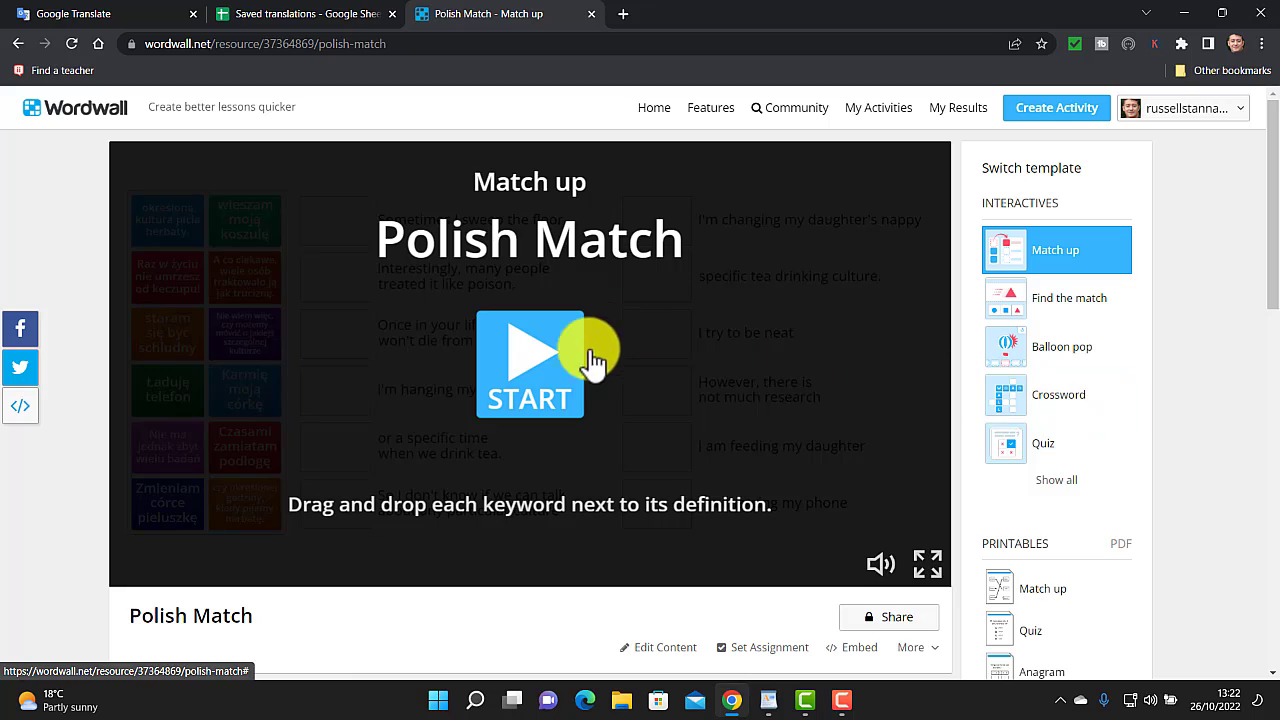
click(545, 363)
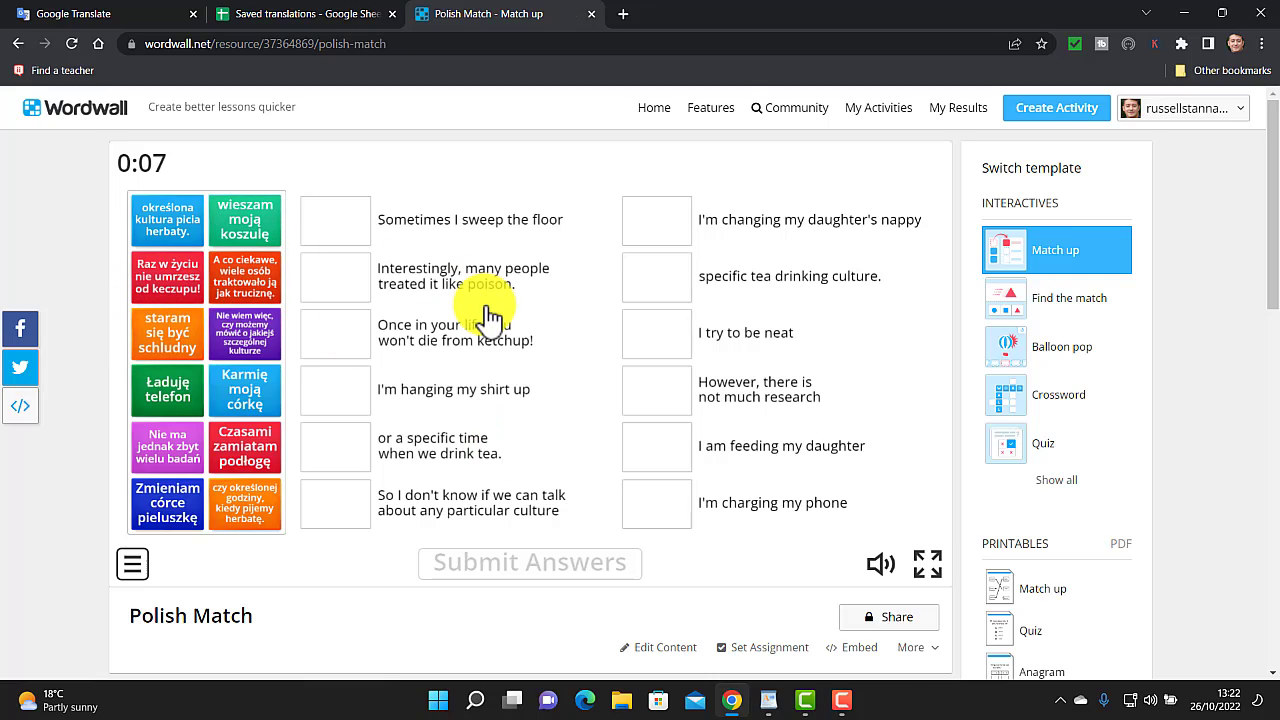
Step: Switch back to Google Translate and export the saved translations to Google Sheets again, importing the data
click(102, 22)
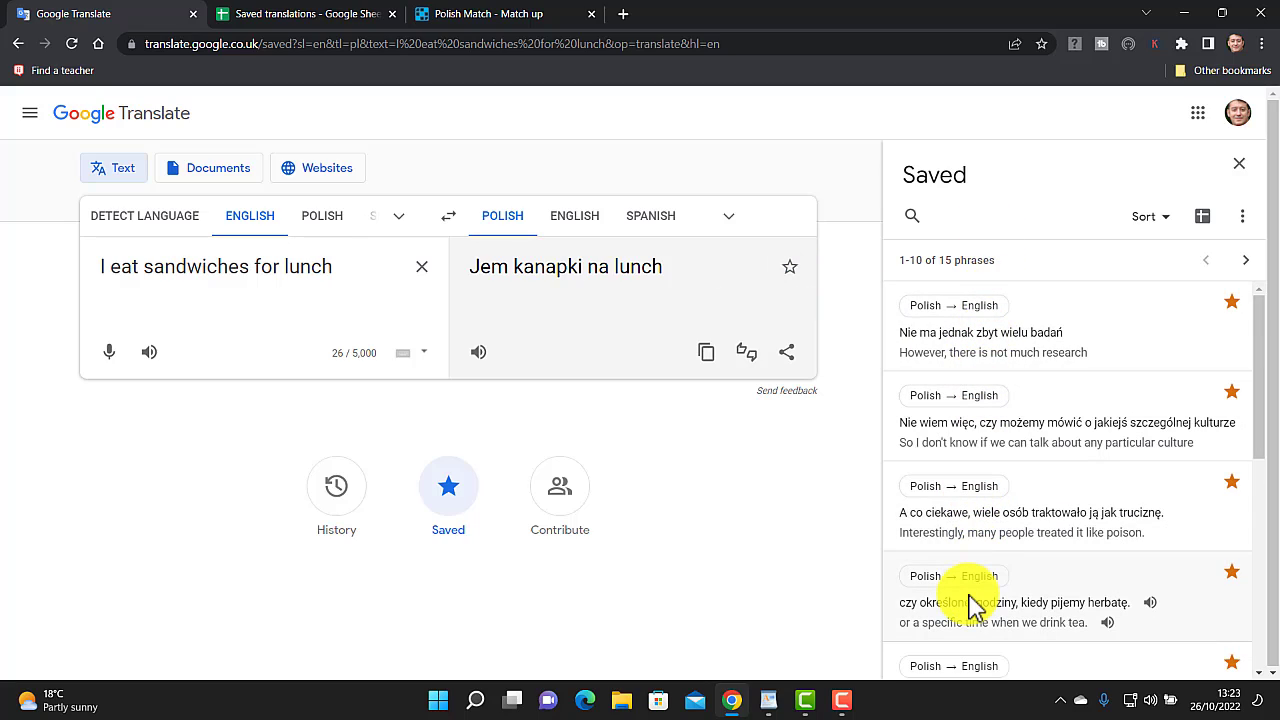
click(1204, 222)
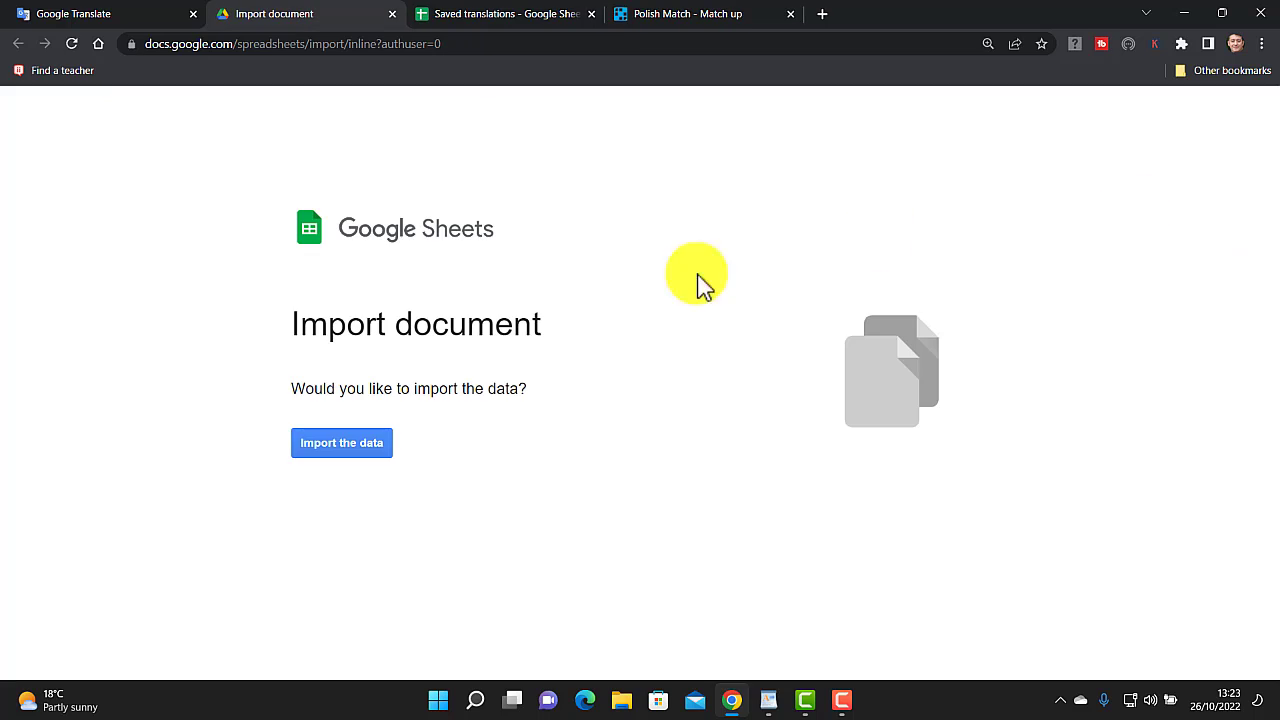
click(336, 445)
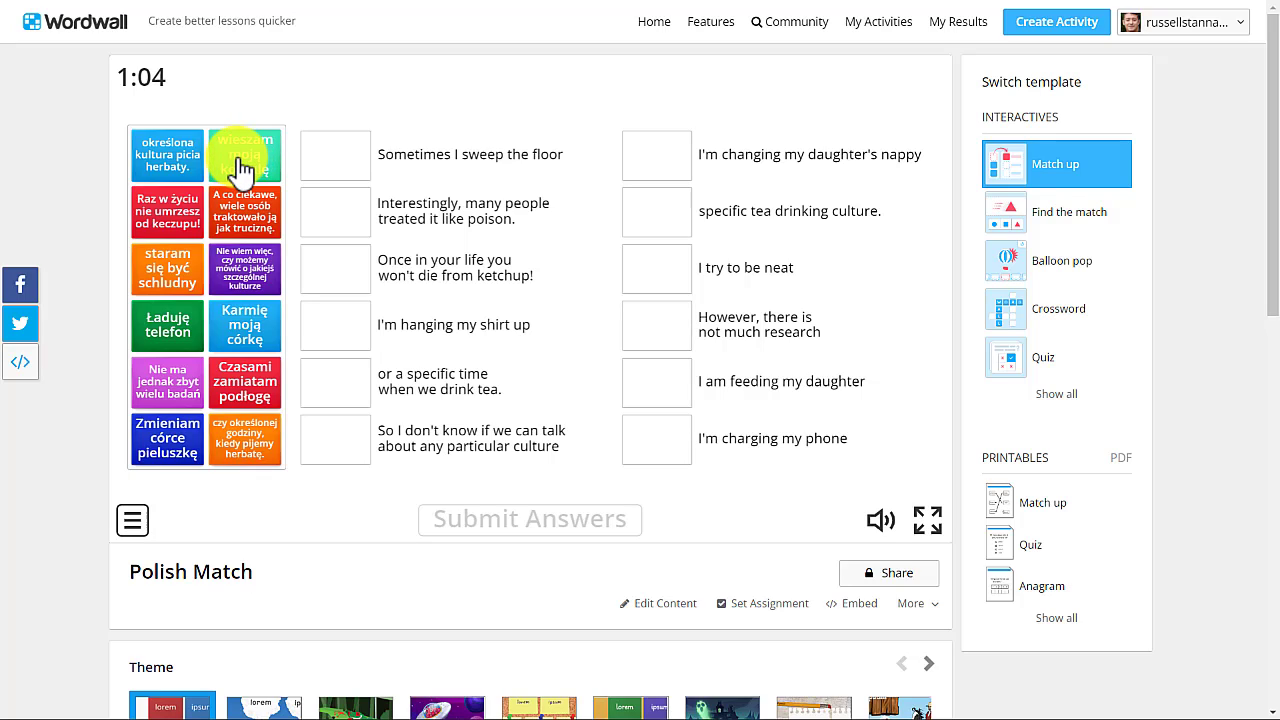
Step: Match "wieszam moją koszulę" to "I'm hanging my shirt up" in Polish Match, then switch the activity to Find the match and start it
drag(240, 168, 345, 337)
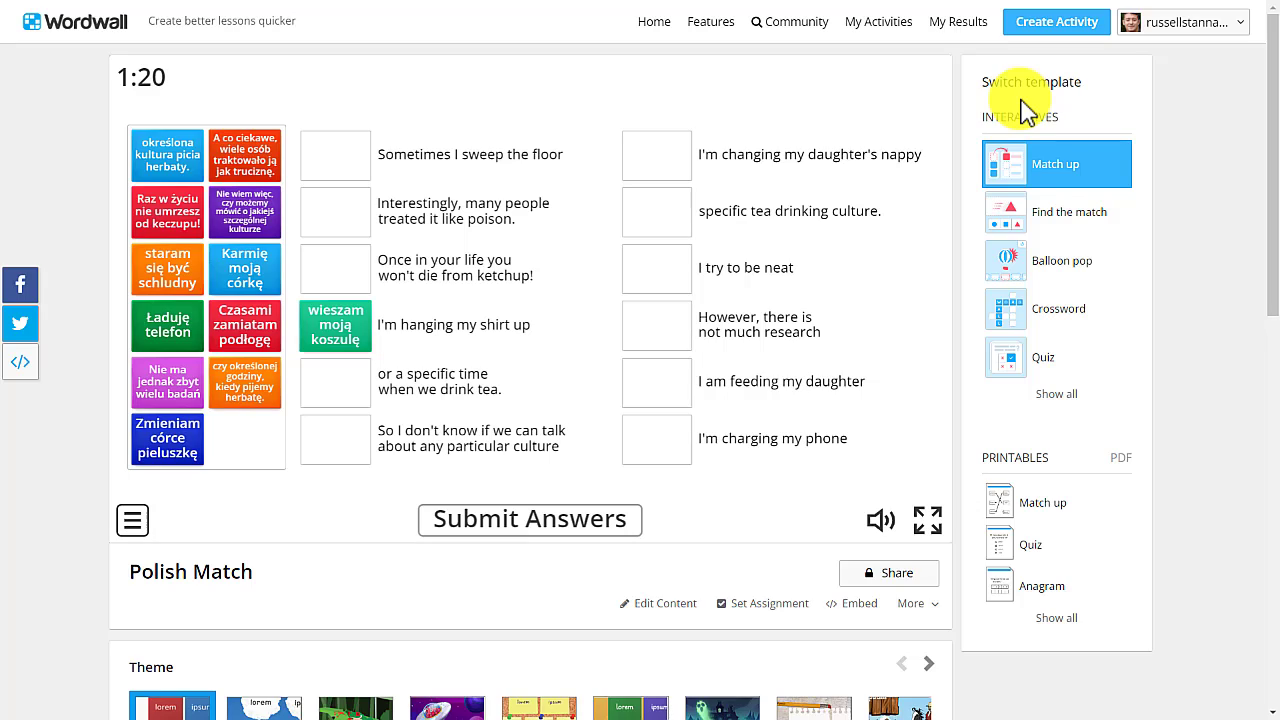
click(1085, 226)
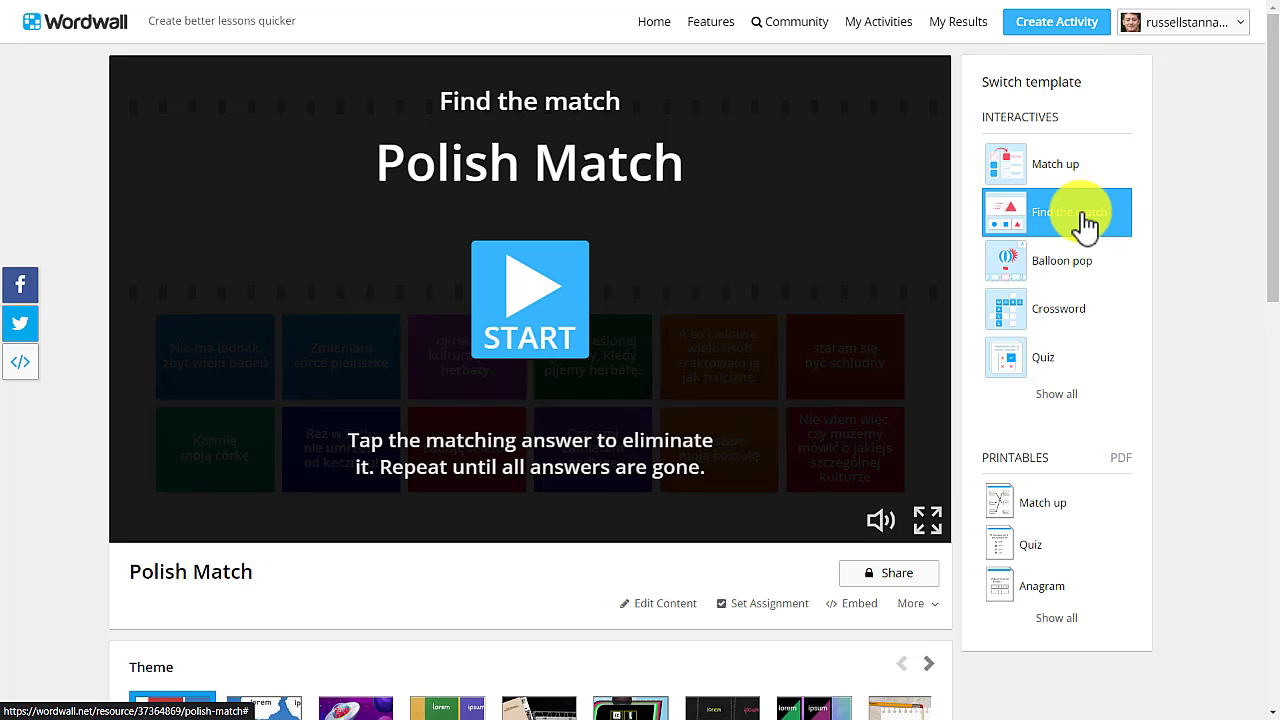
click(529, 297)
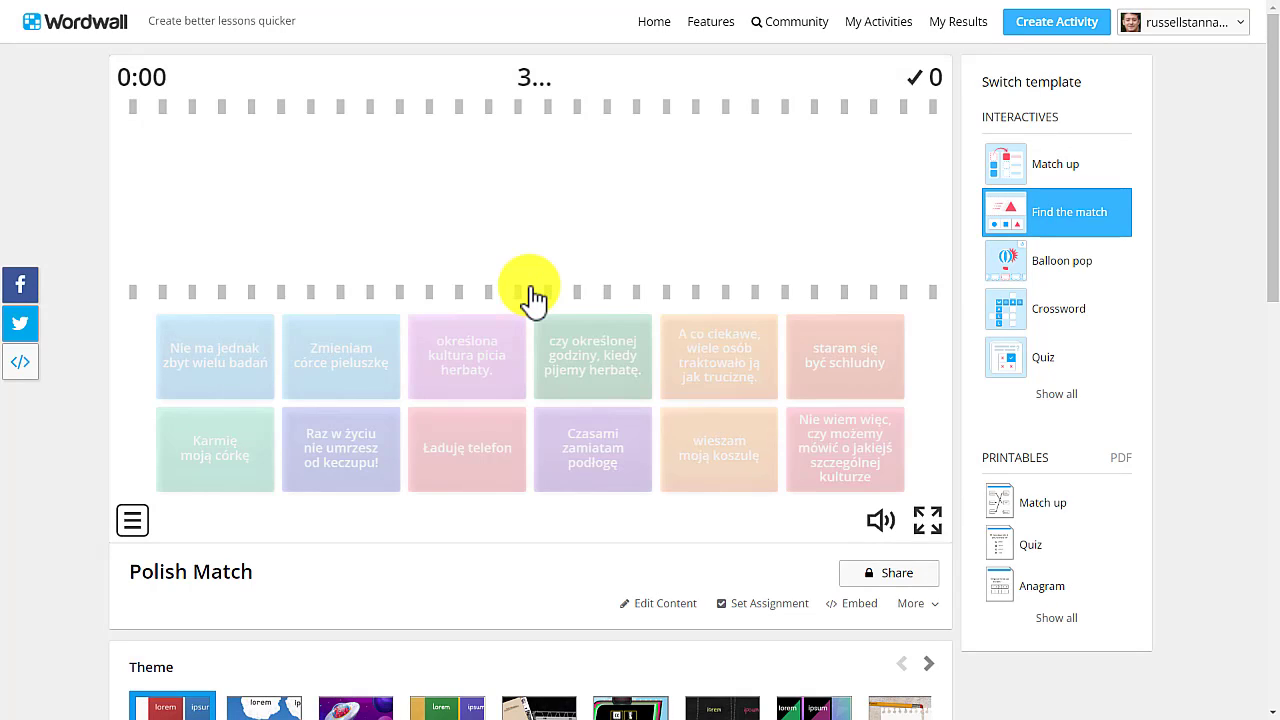
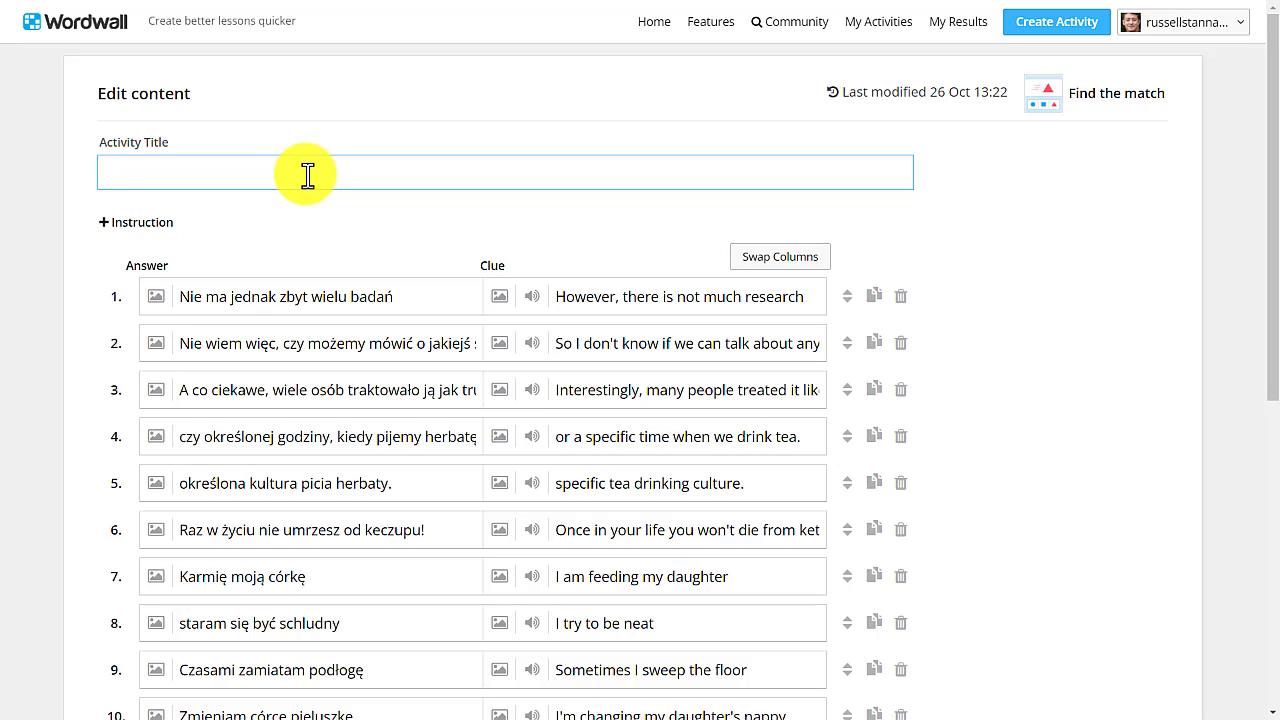
Step: Title the Find the match version "Click and match" and save it
text(Click and match)
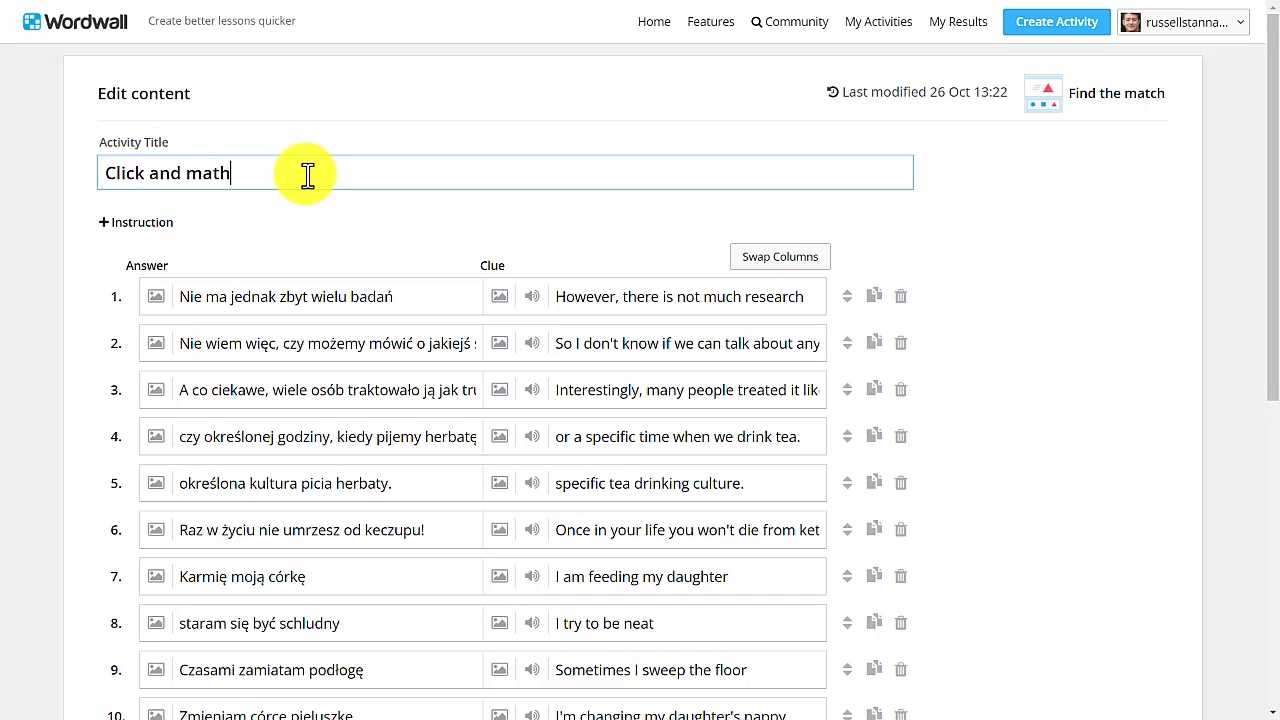
key(BackSpace)
text(ch)
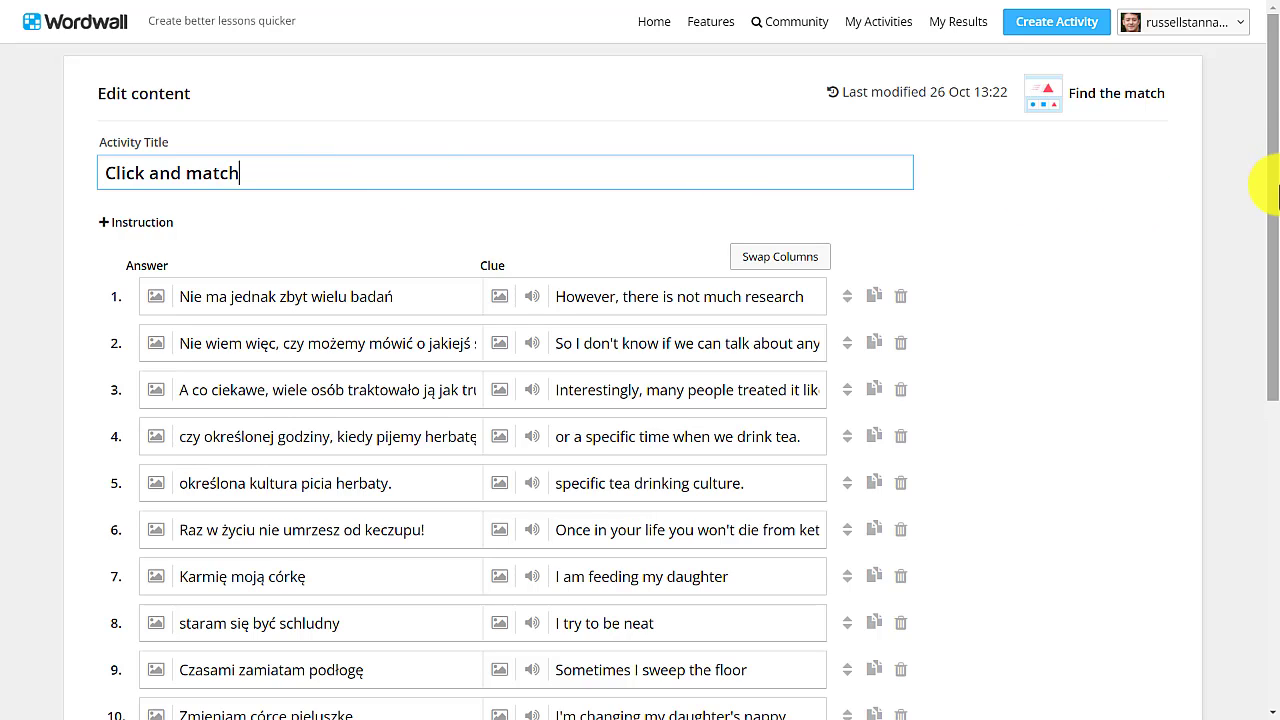
drag(1272, 200, 1240, 451)
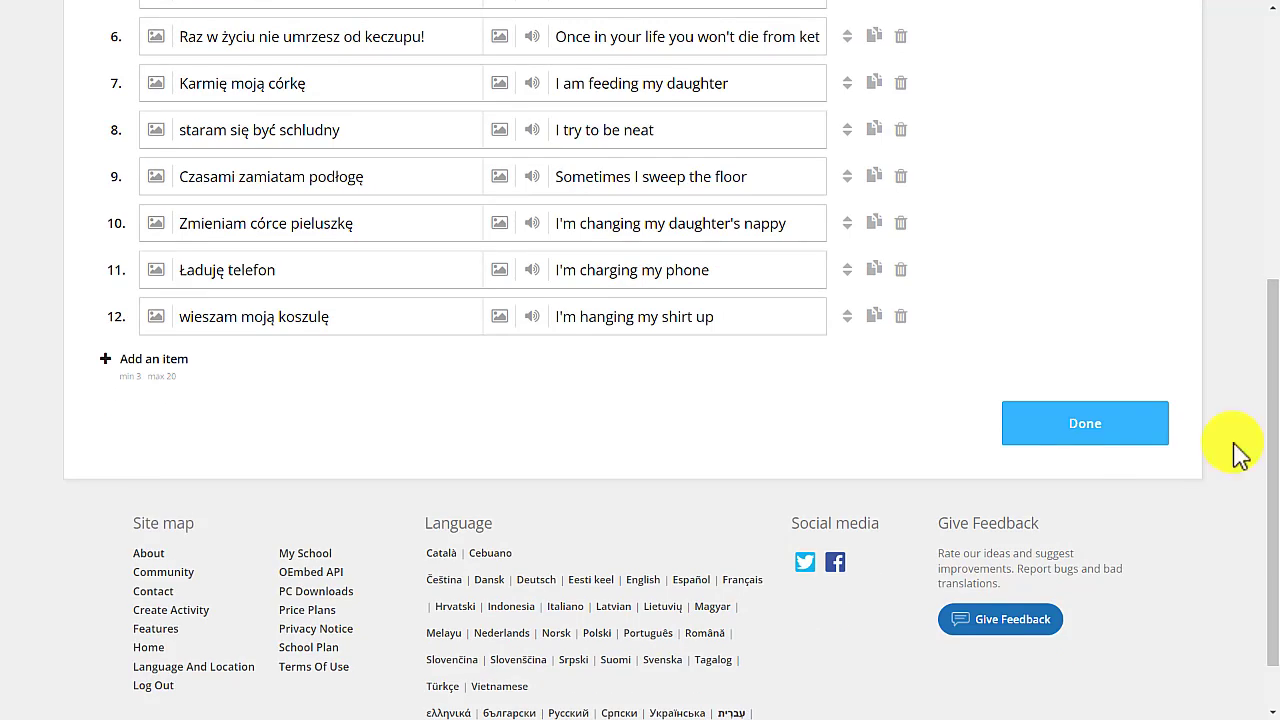
click(1080, 432)
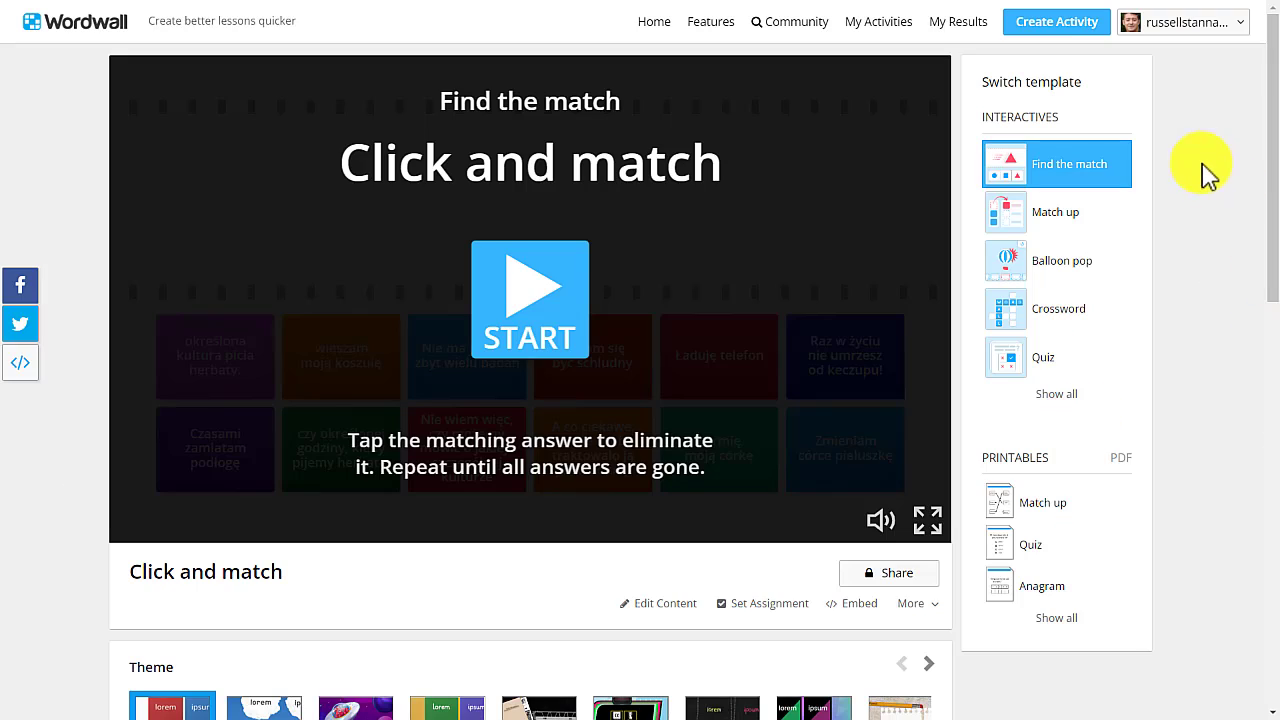
Step: Open the "Choose Countries and Capitals" activity from the saved activities and start playing it
click(898, 30)
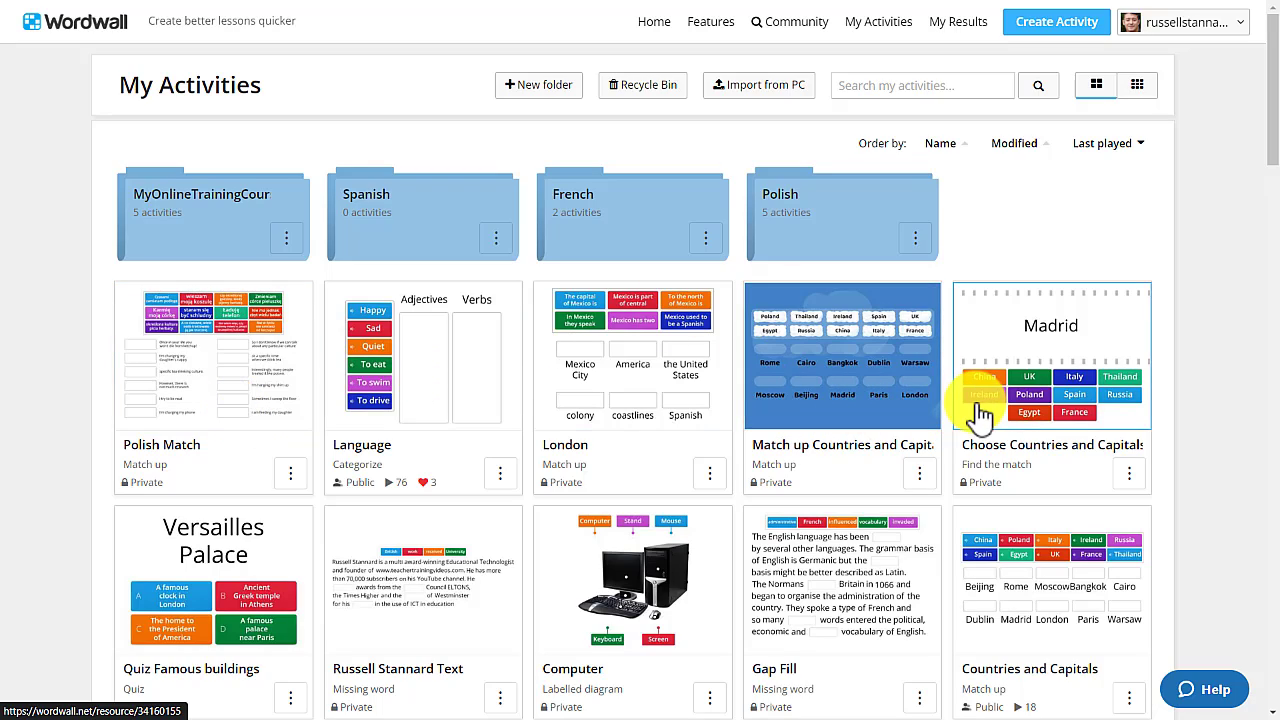
click(1050, 375)
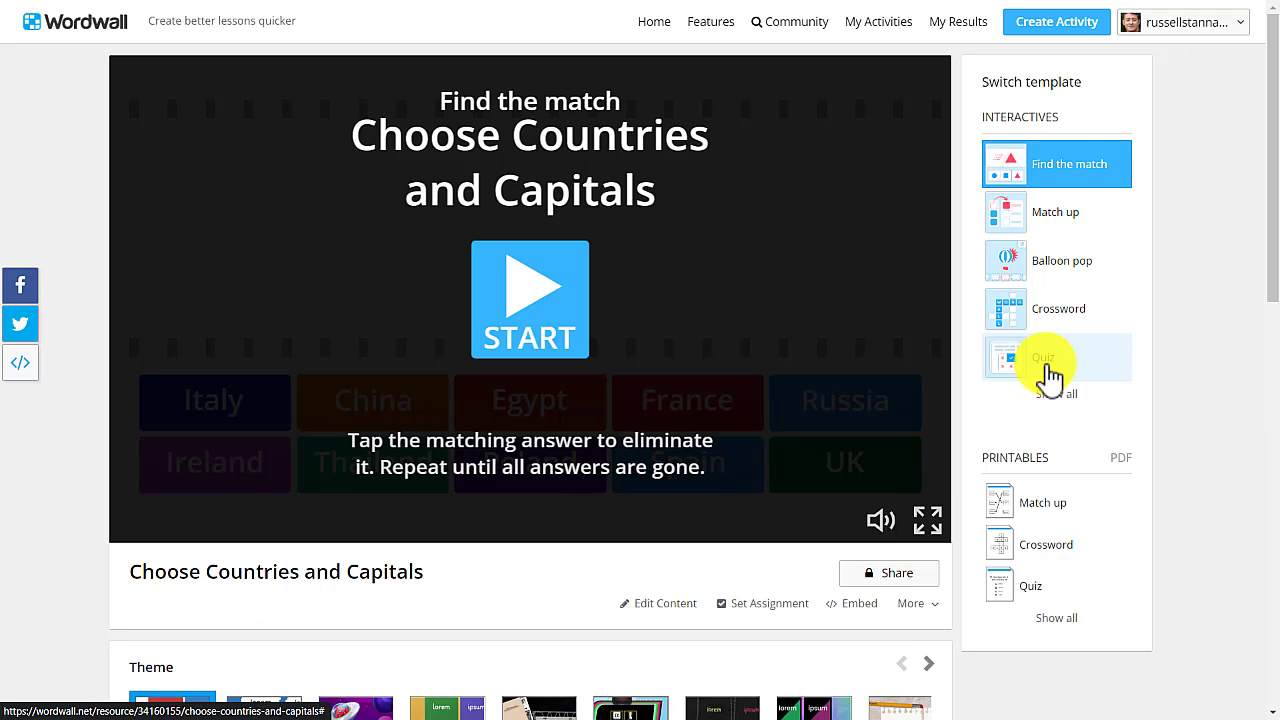
click(512, 303)
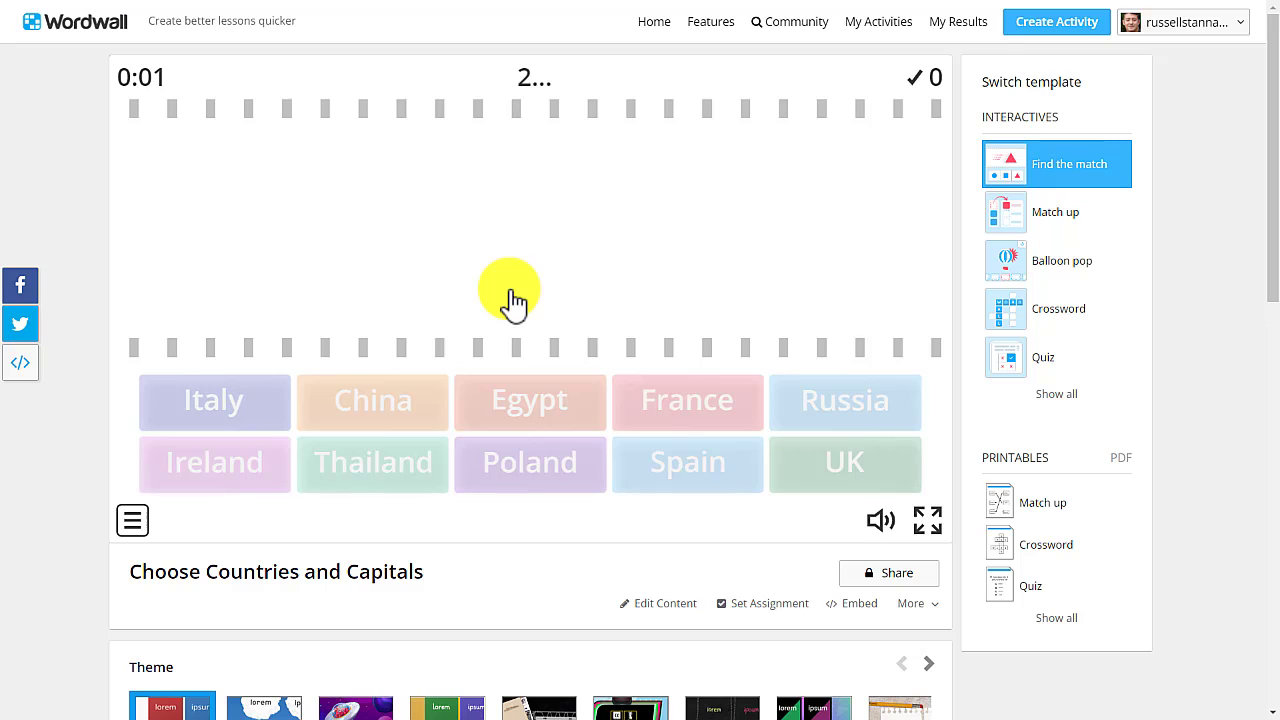
Step: Switch "Choose Countries and Capitals" to the Balloon pop template and open a duplicate for editing
click(1083, 268)
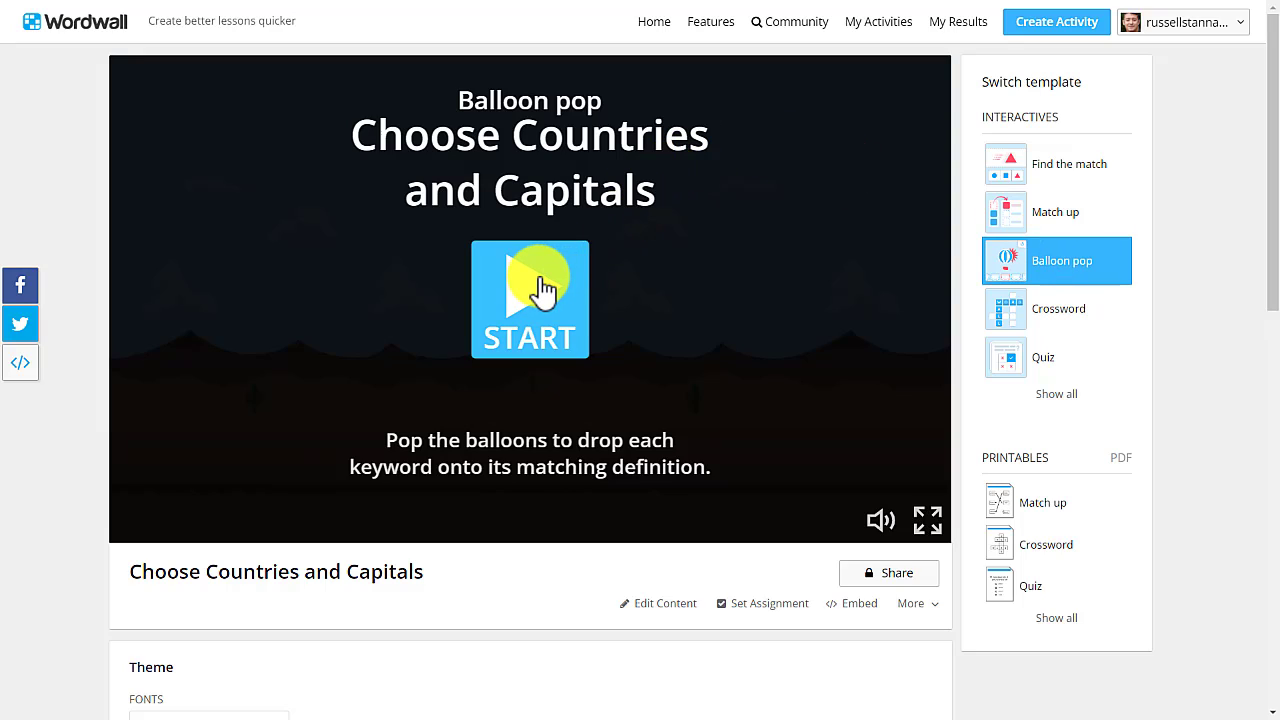
click(665, 604)
click(636, 400)
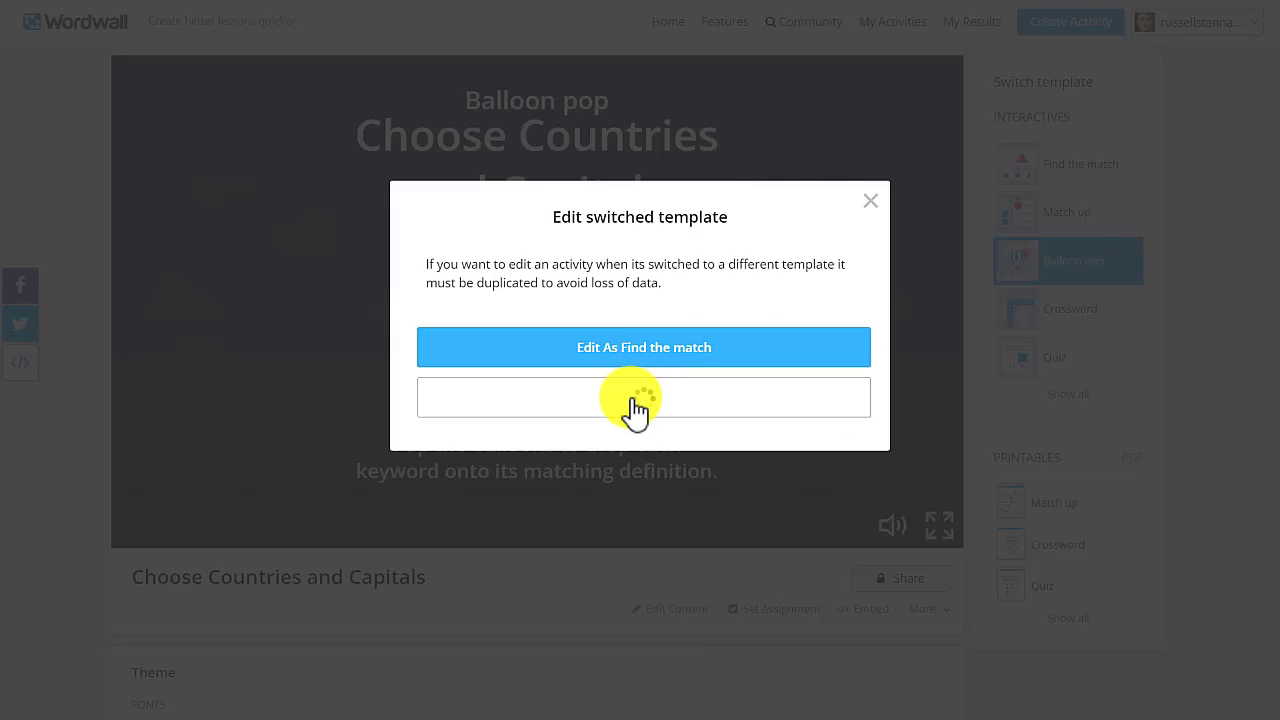
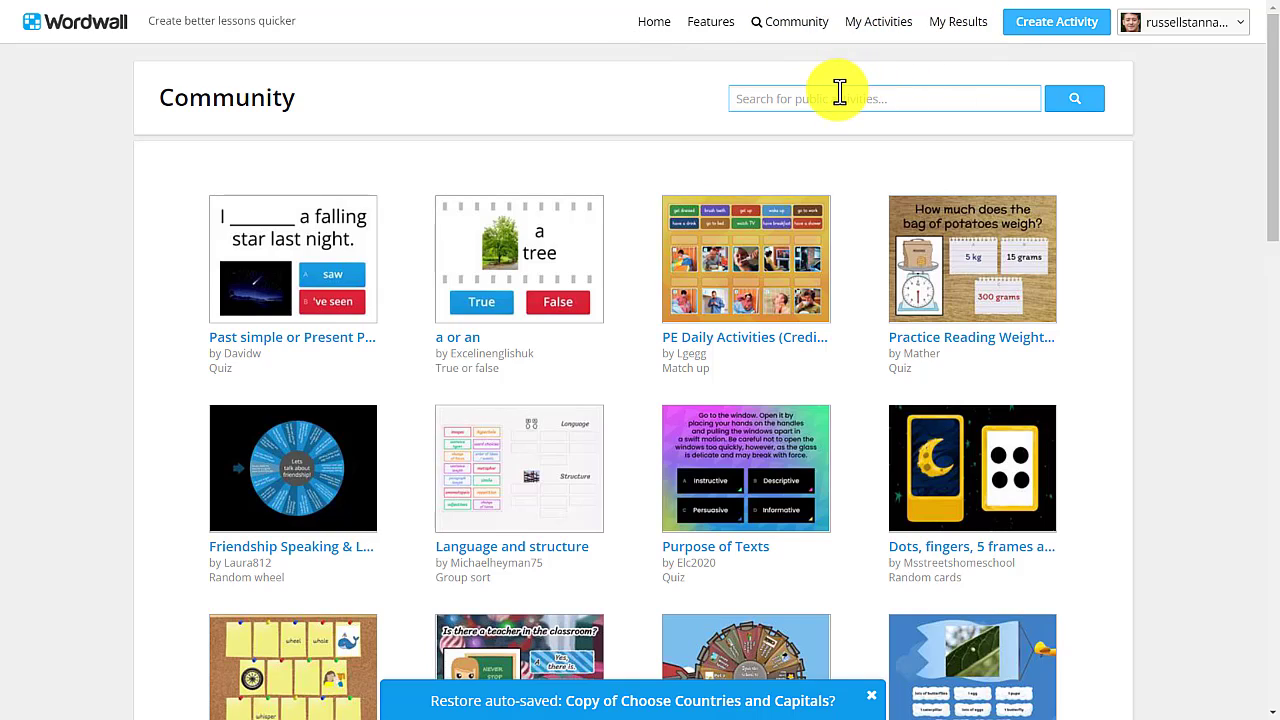
Step: Search the community's public activities for "furniture in english"
text(en)
key(BackSpace)
key(BackSpace)
text(fu)
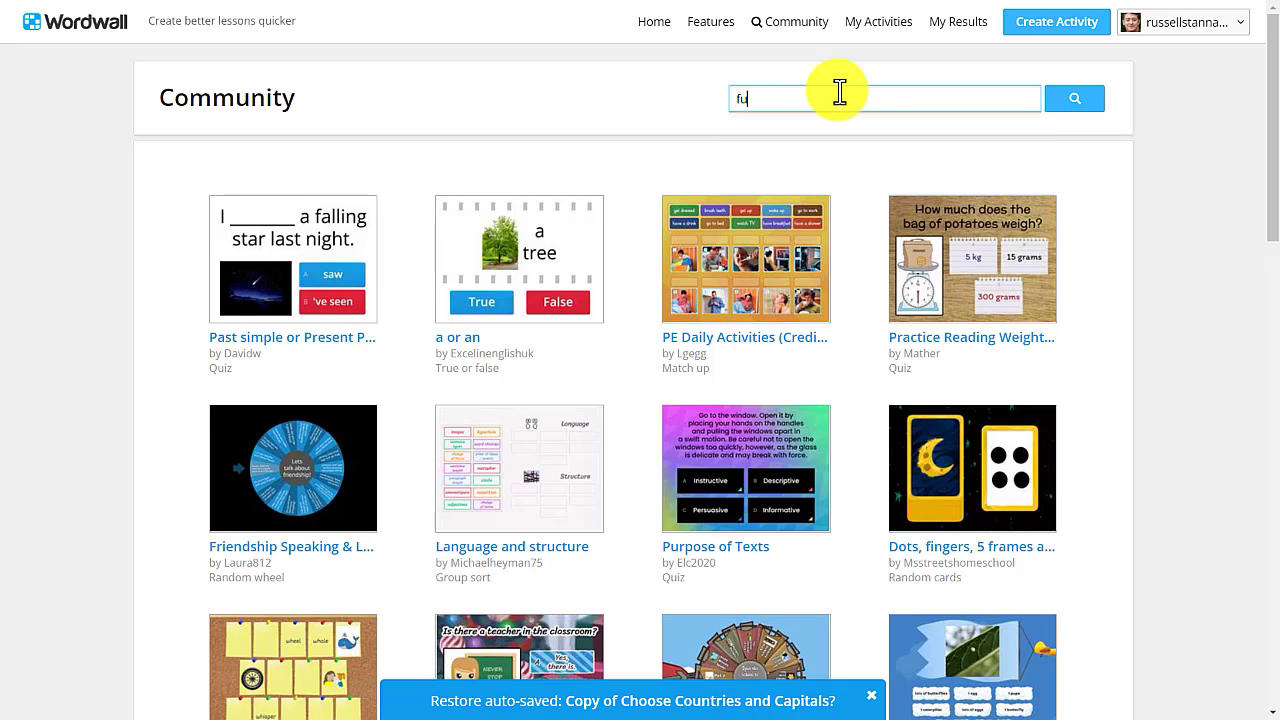
text(t)
text(rnitu)
text(re )
text(in eng)
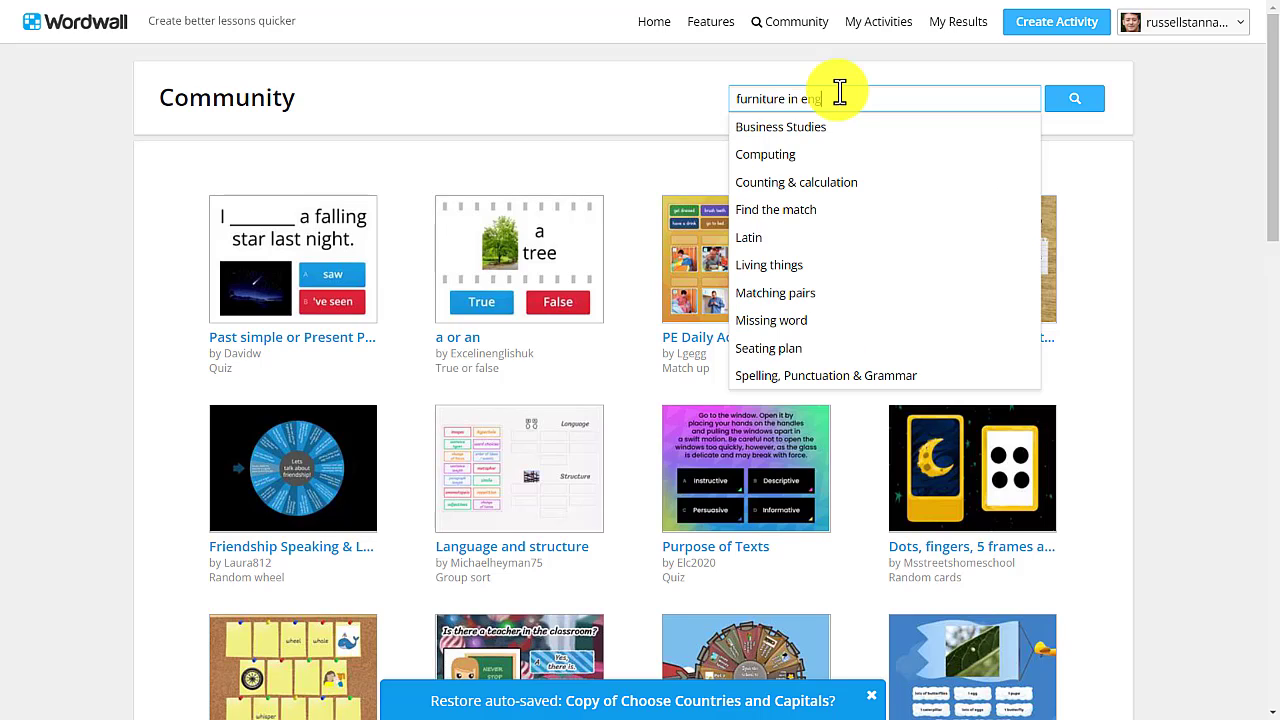
text(lish)
key(Return)
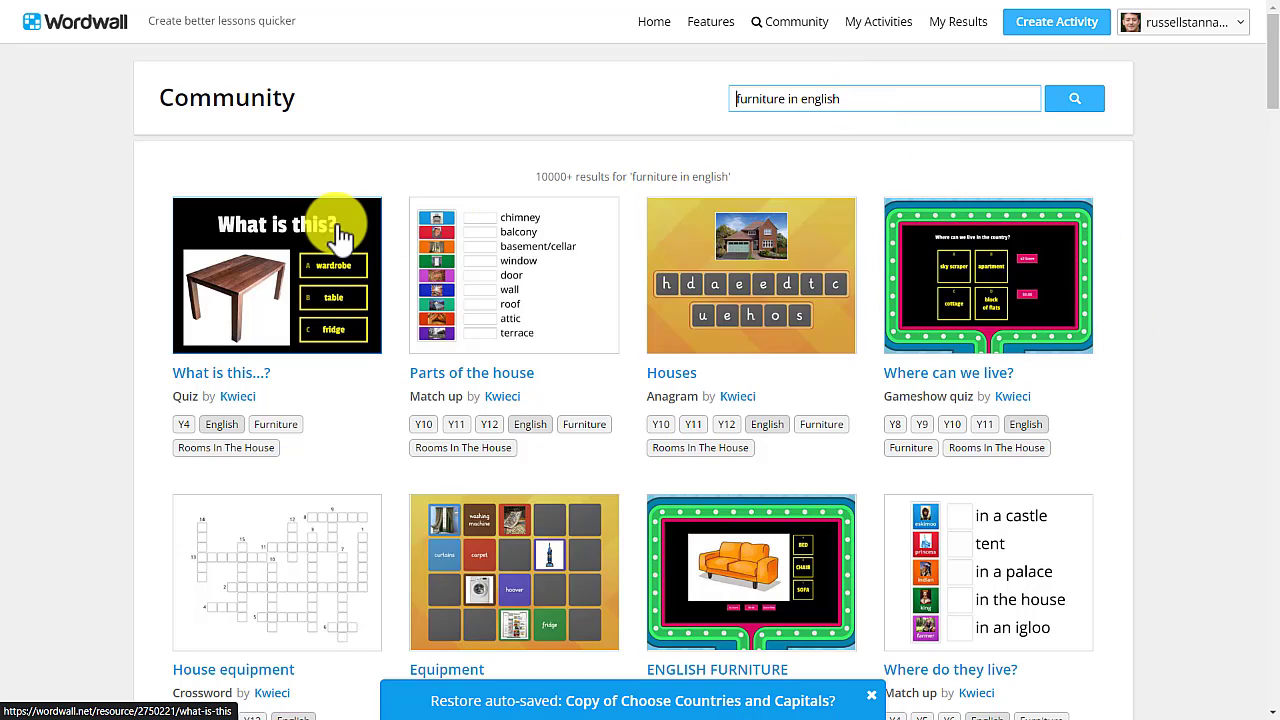
Step: Open and start the community quiz "What is this...?", then open a copy of its content for editing
click(263, 264)
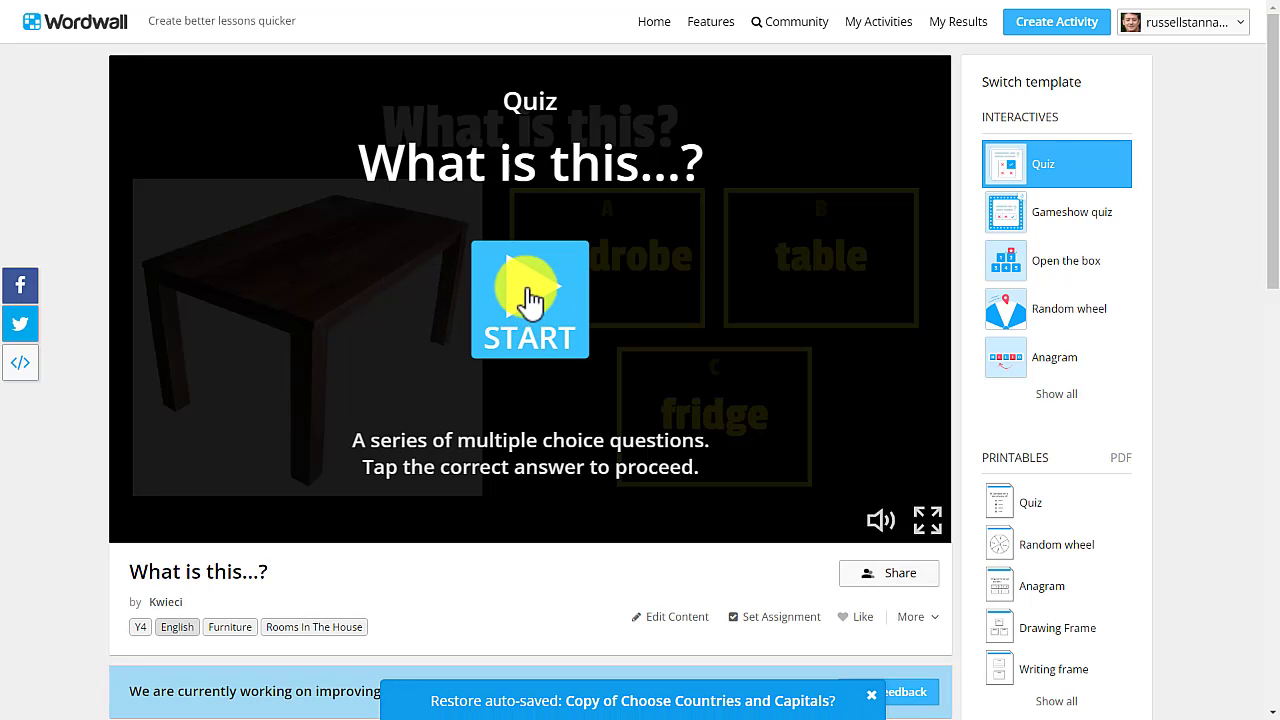
click(528, 297)
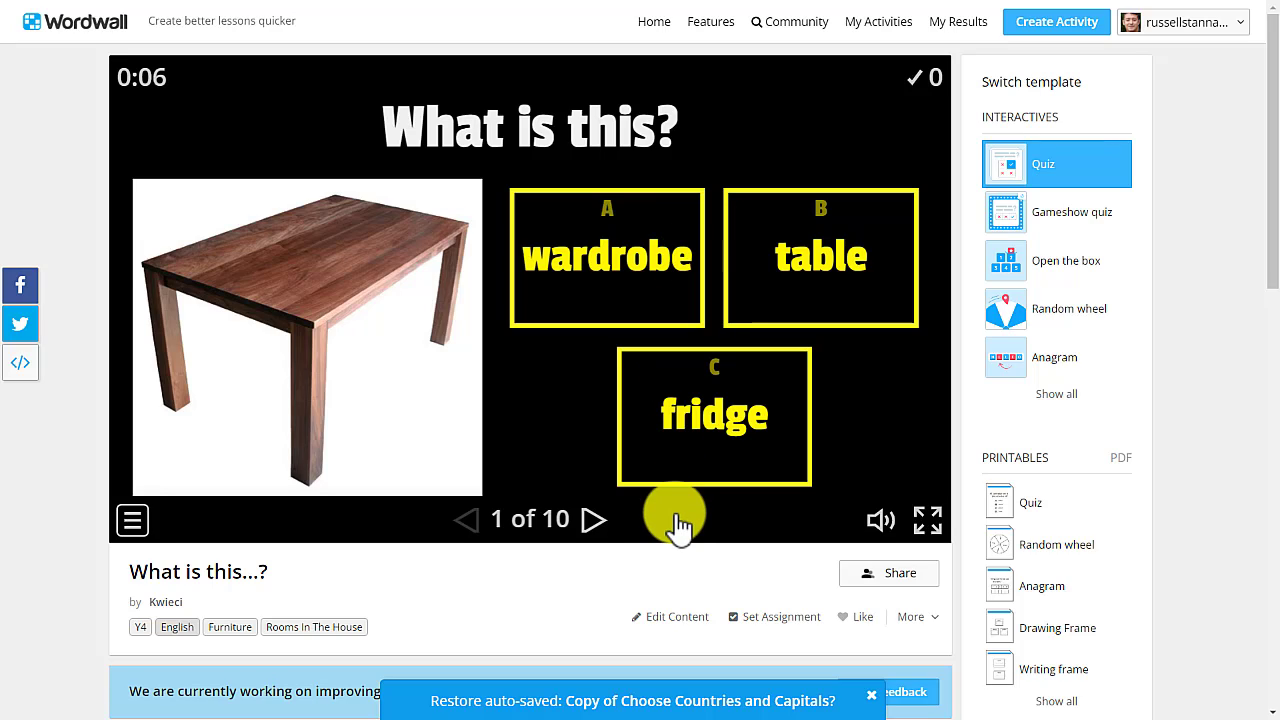
click(679, 618)
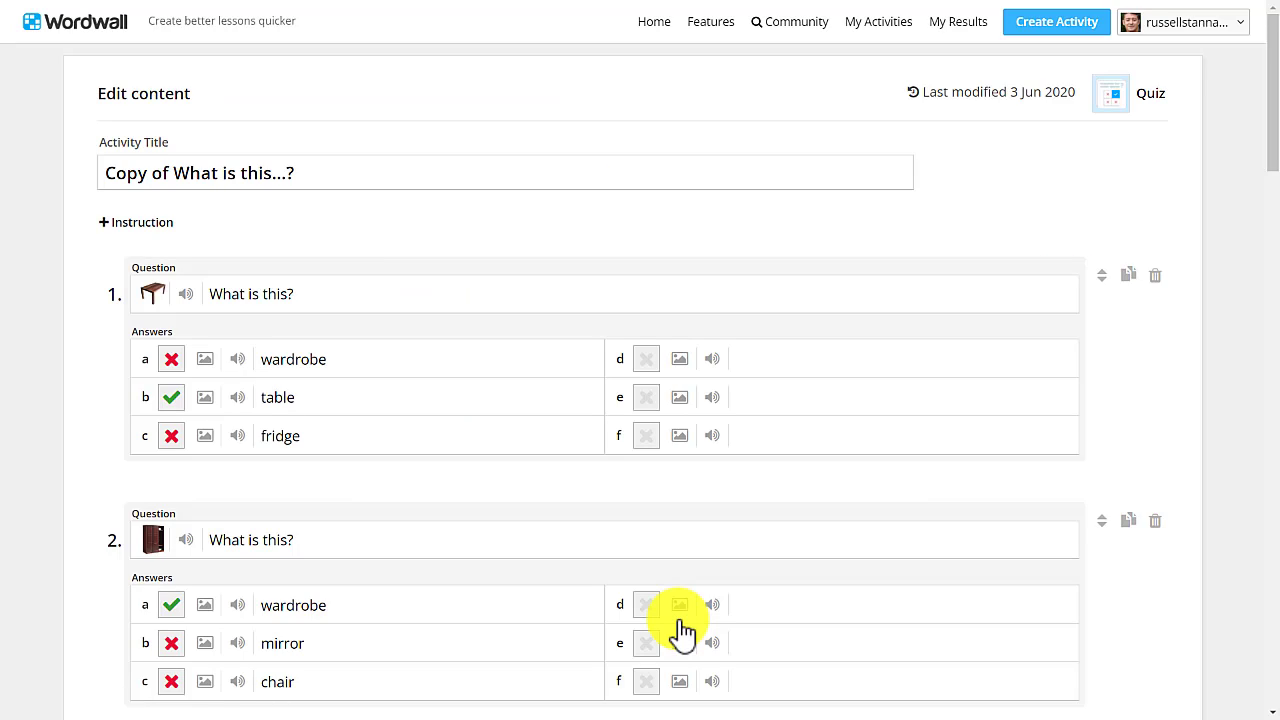
mouse_move(1272, 68)
mouse_down()
mouse_move(1274, 692)
mouse_move(1275, 65)
mouse_up()
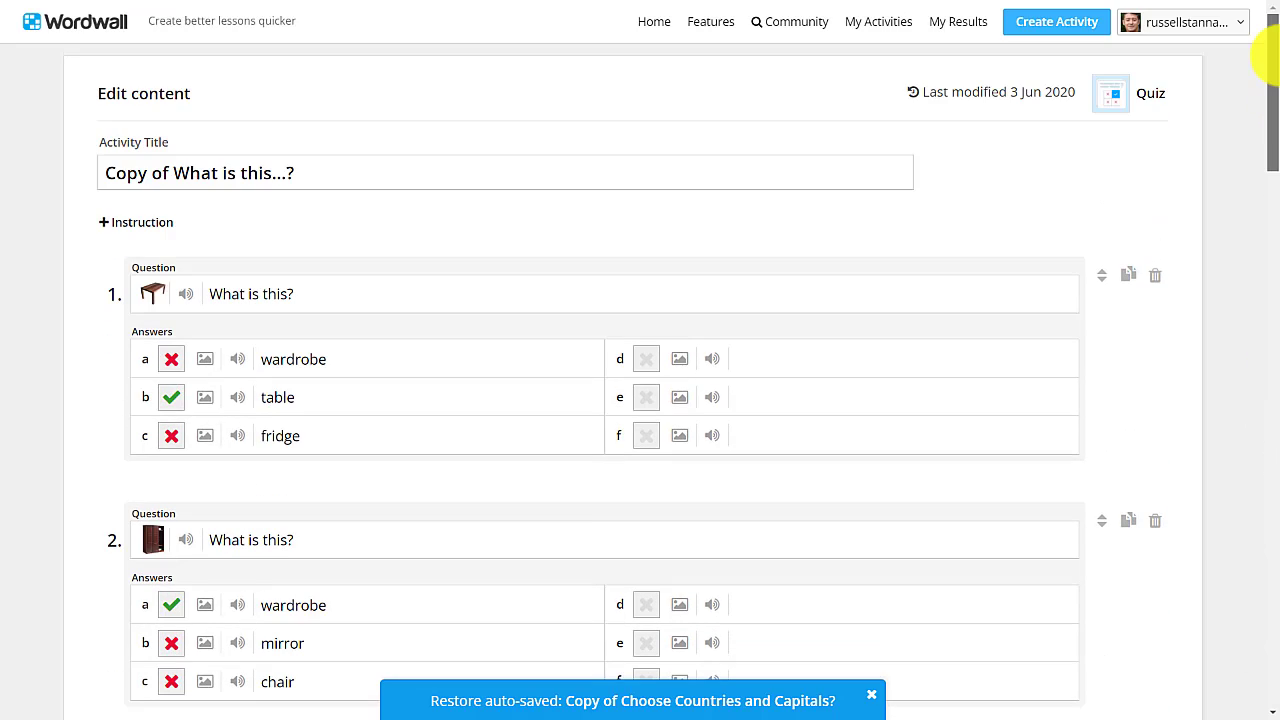
Step: Replace "Copy of" in the copied quiz's title with the author's first name and save the quiz
click(172, 163)
key(BackSpace)
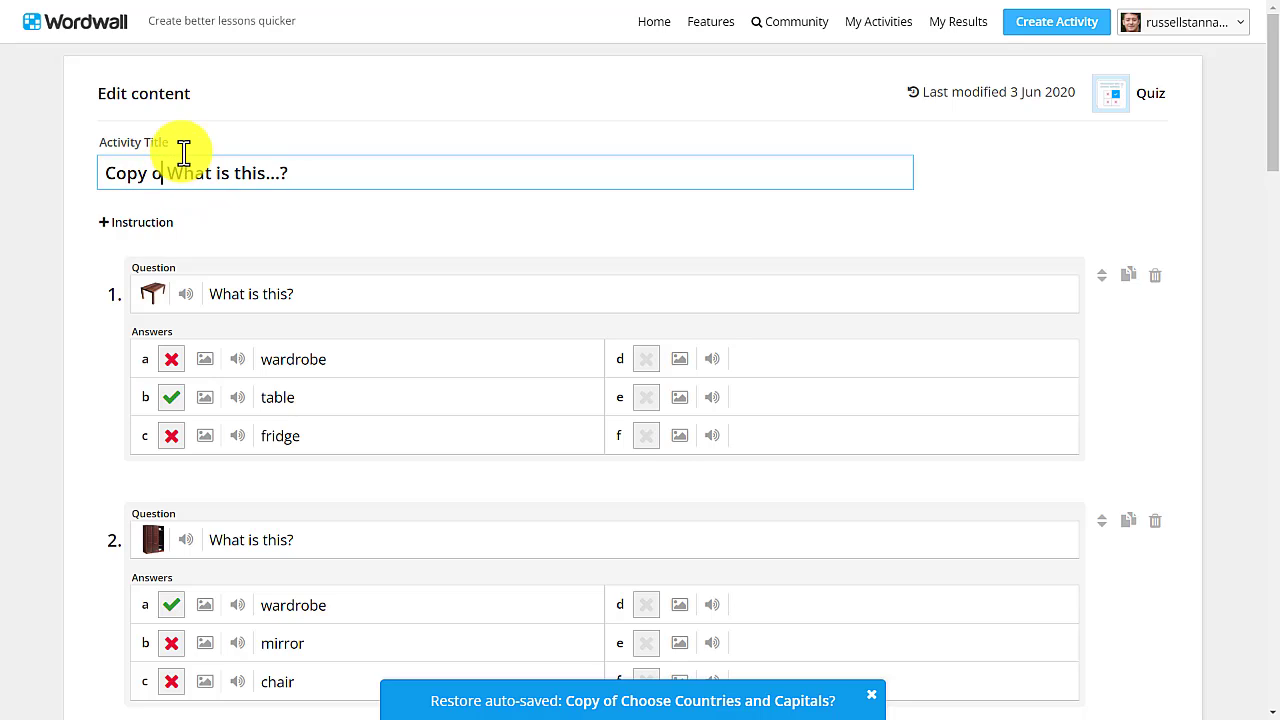
key(BackSpace)
key(BackSpace)
key(BackSpace)
key(BackSpace)
key(BackSpace)
key(BackSpace)
text(Russell)
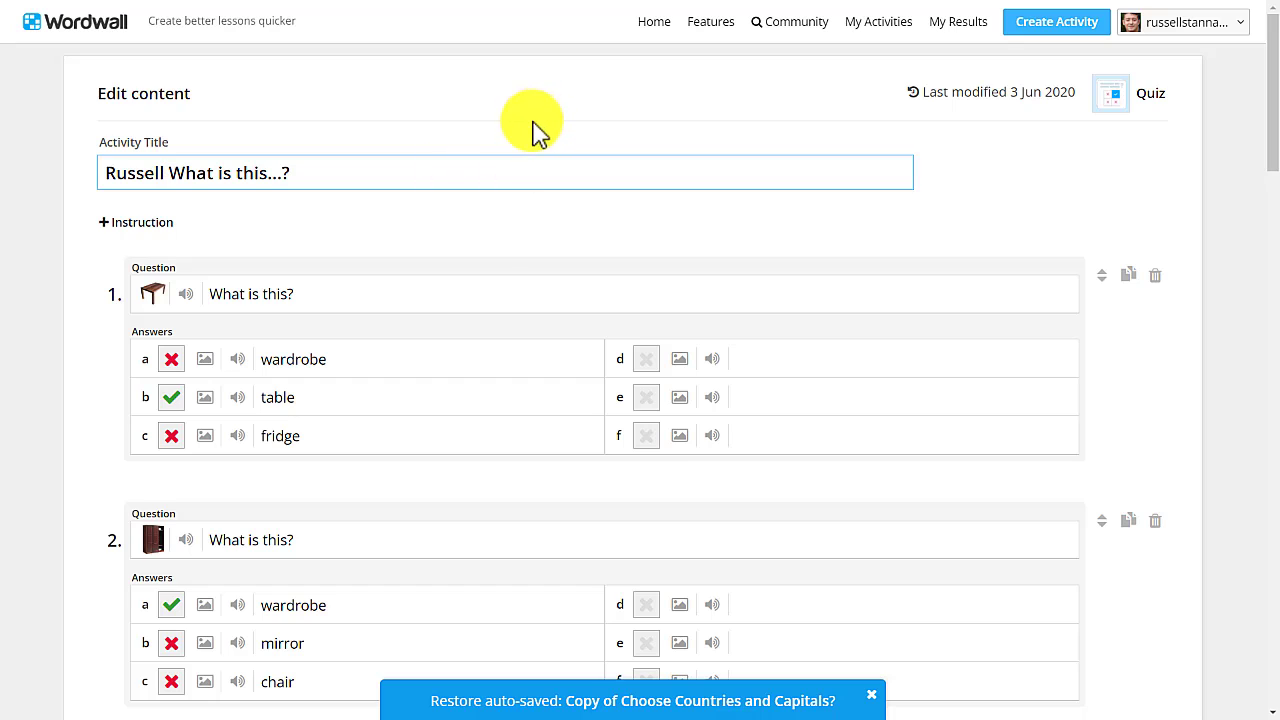
drag(1275, 60, 1276, 620)
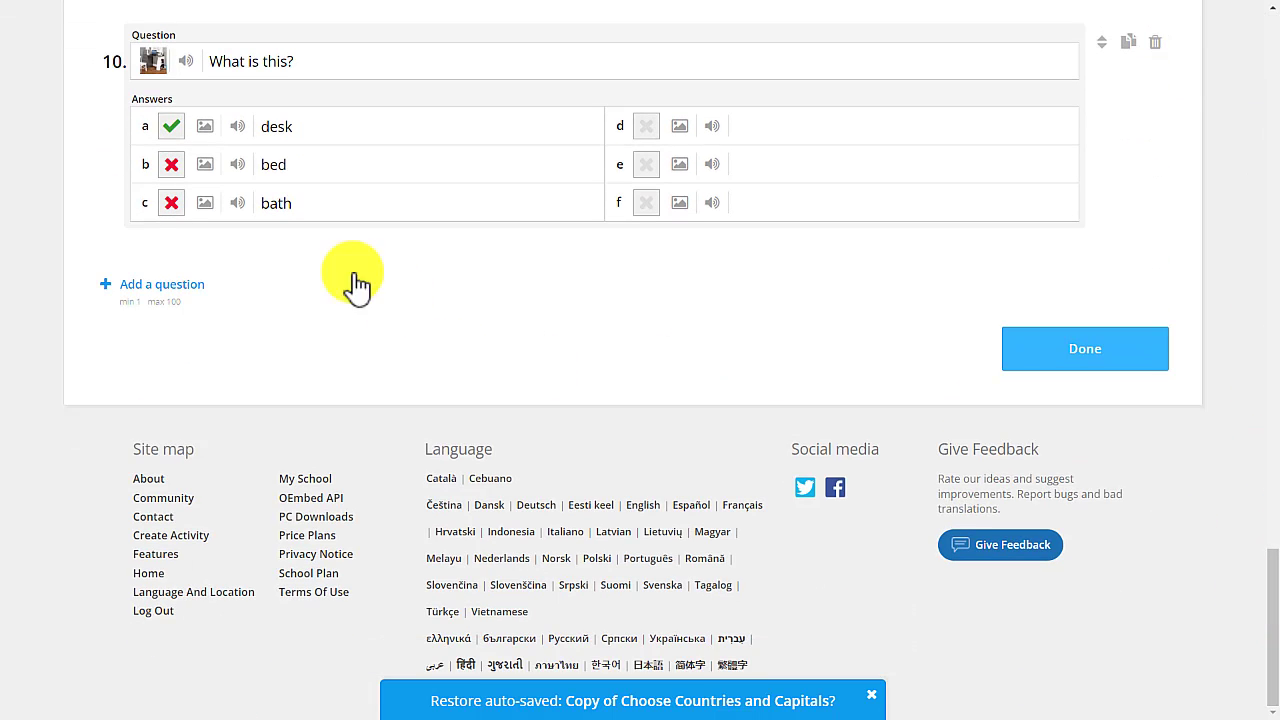
click(1092, 358)
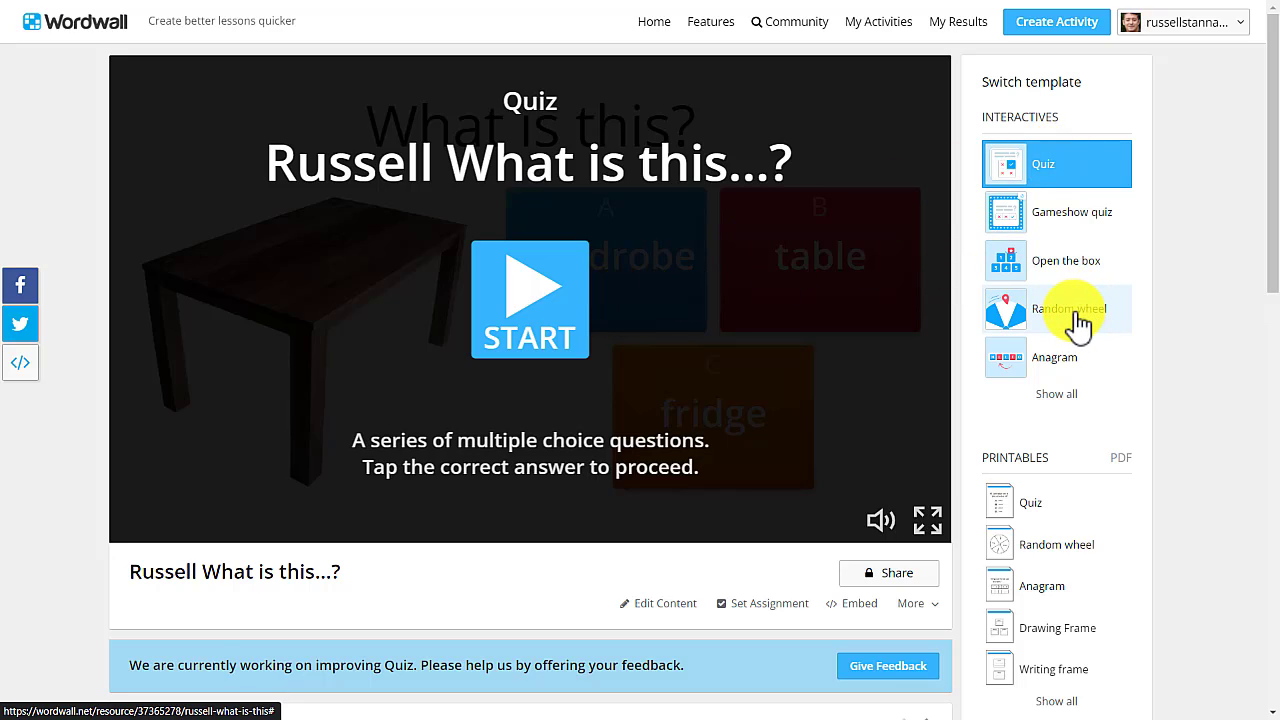
Step: Show all available templates for the copied quiz and switch it to Airplane
click(1056, 394)
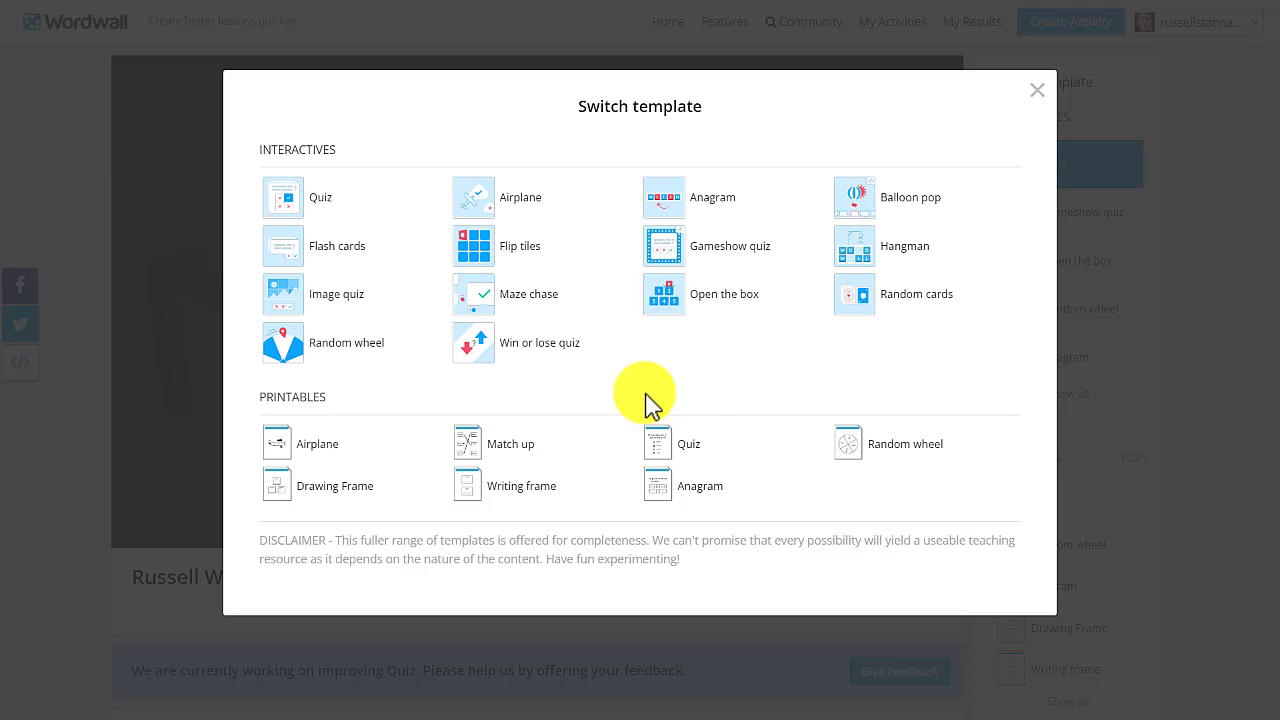
click(495, 210)
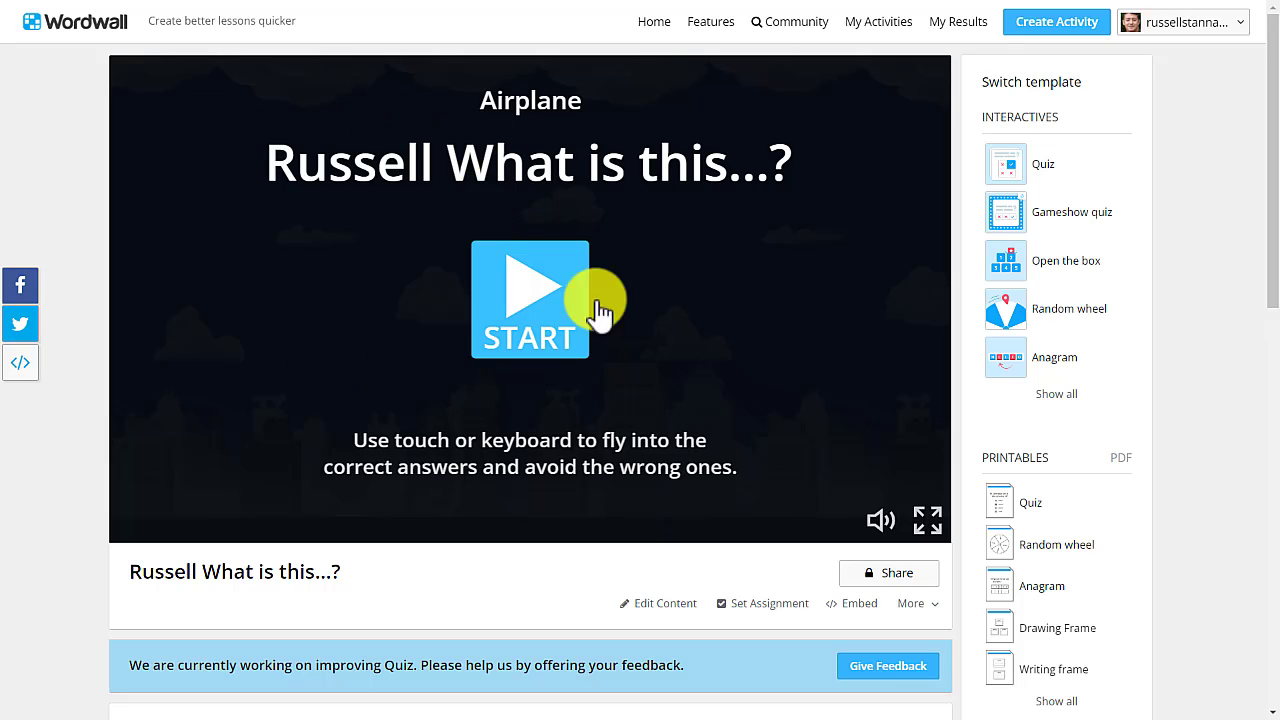
Step: Open the editing choices for the Airplane version of the copied quiz and close them without choosing one
click(657, 605)
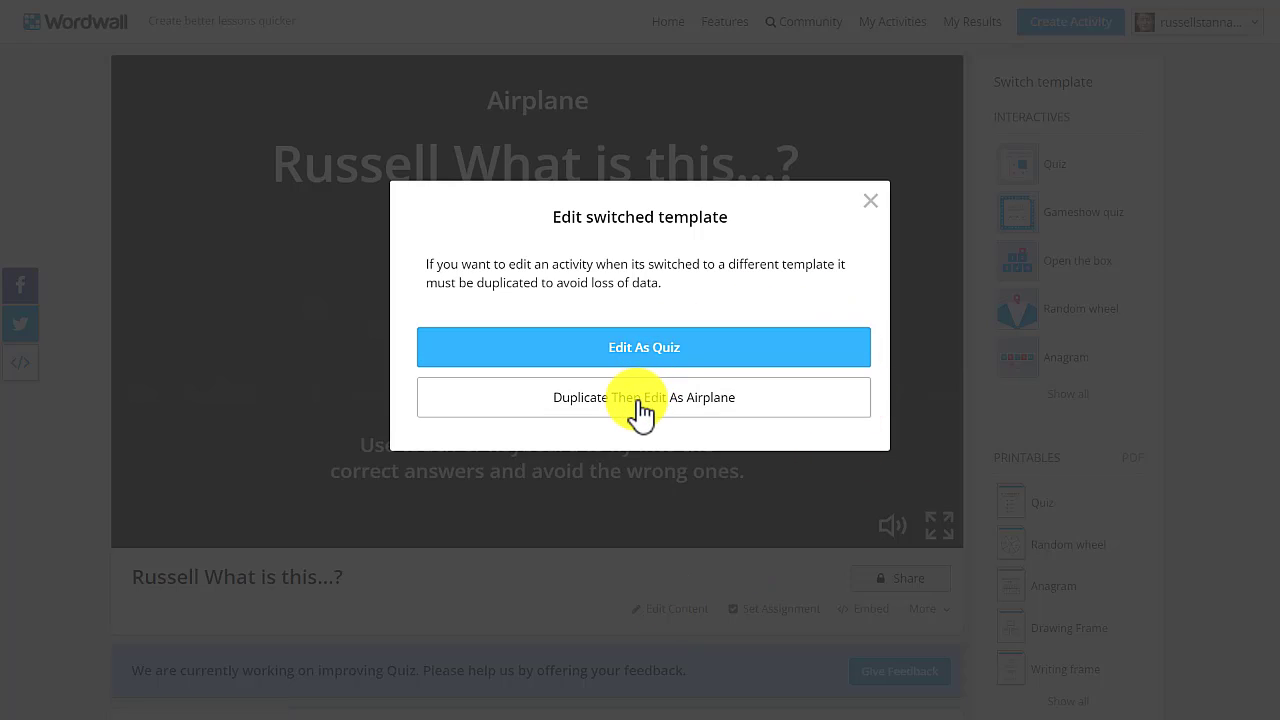
click(869, 203)
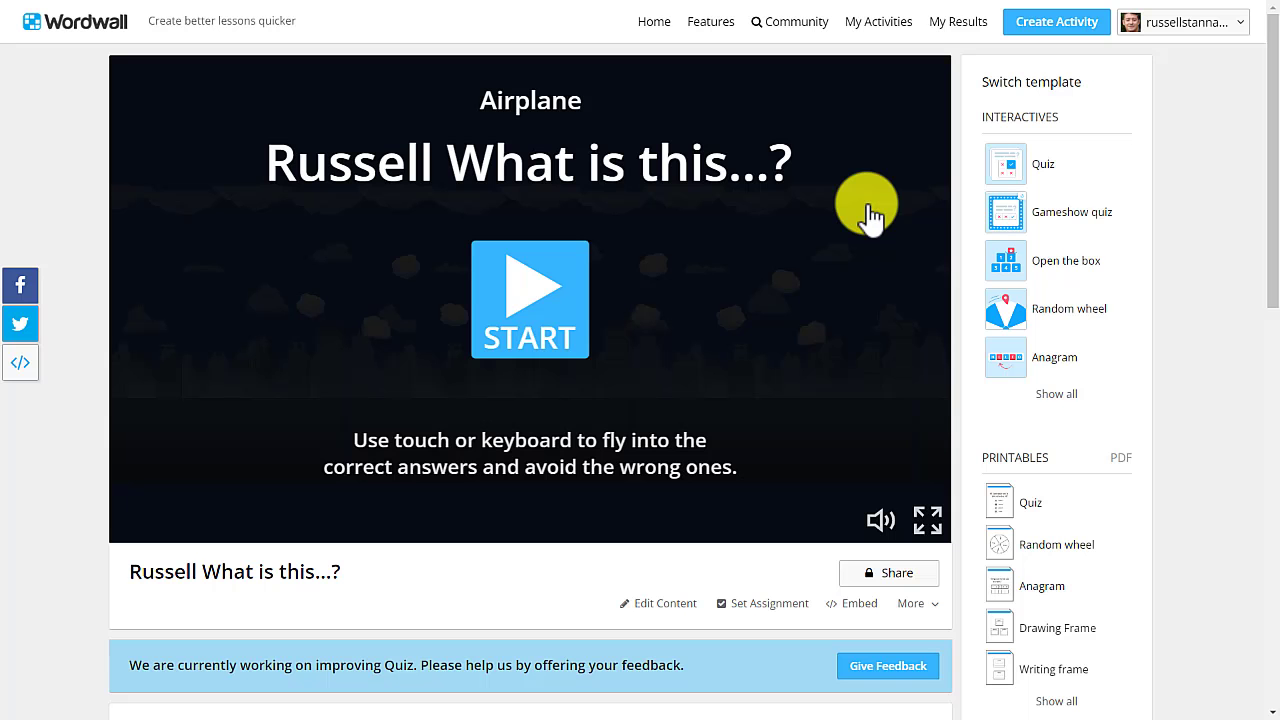
Step: Search the community's public activities for "French numbers"
click(803, 35)
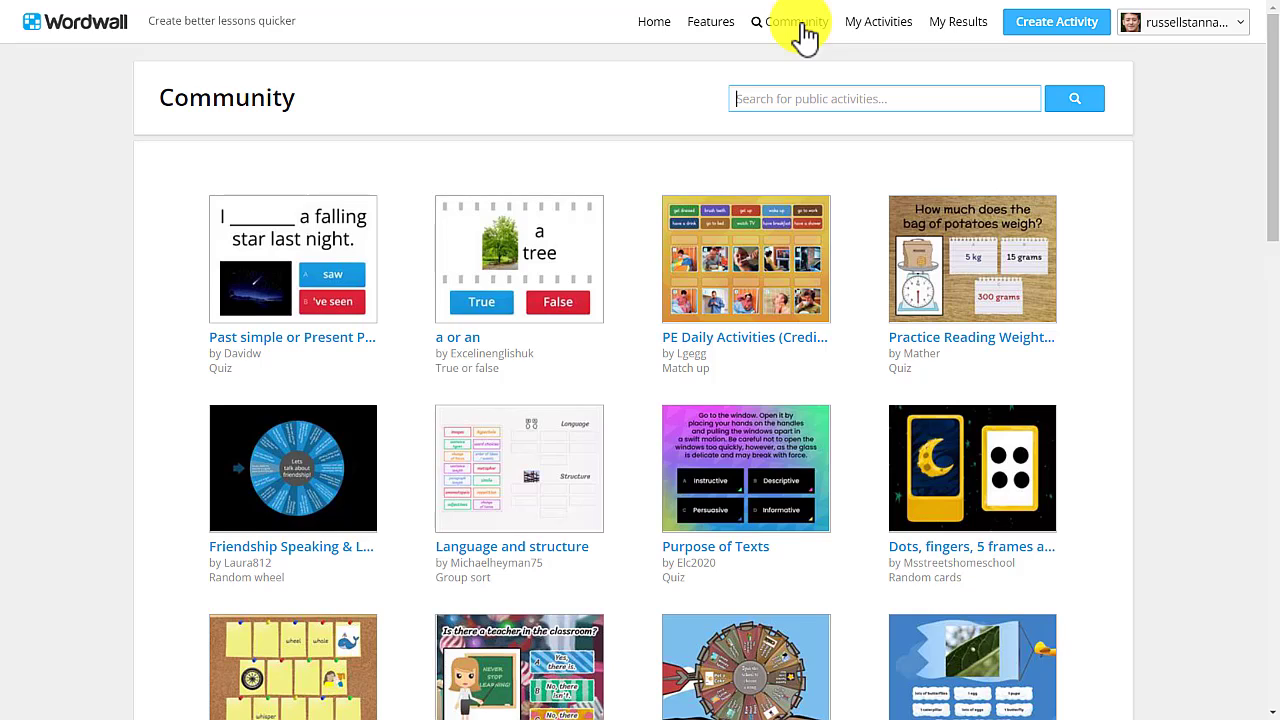
text(Frr)
key(BackSpace)
key(BackSpace)
text(rench )
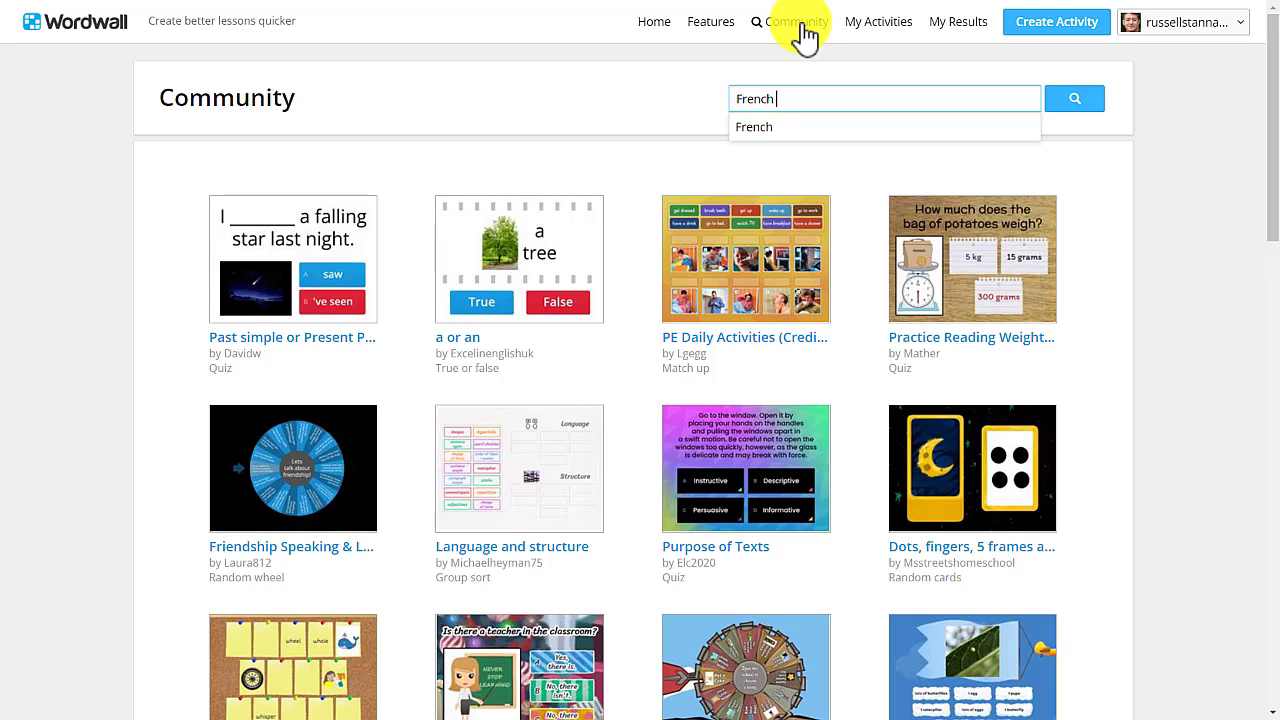
text(numbers)
key(Return)
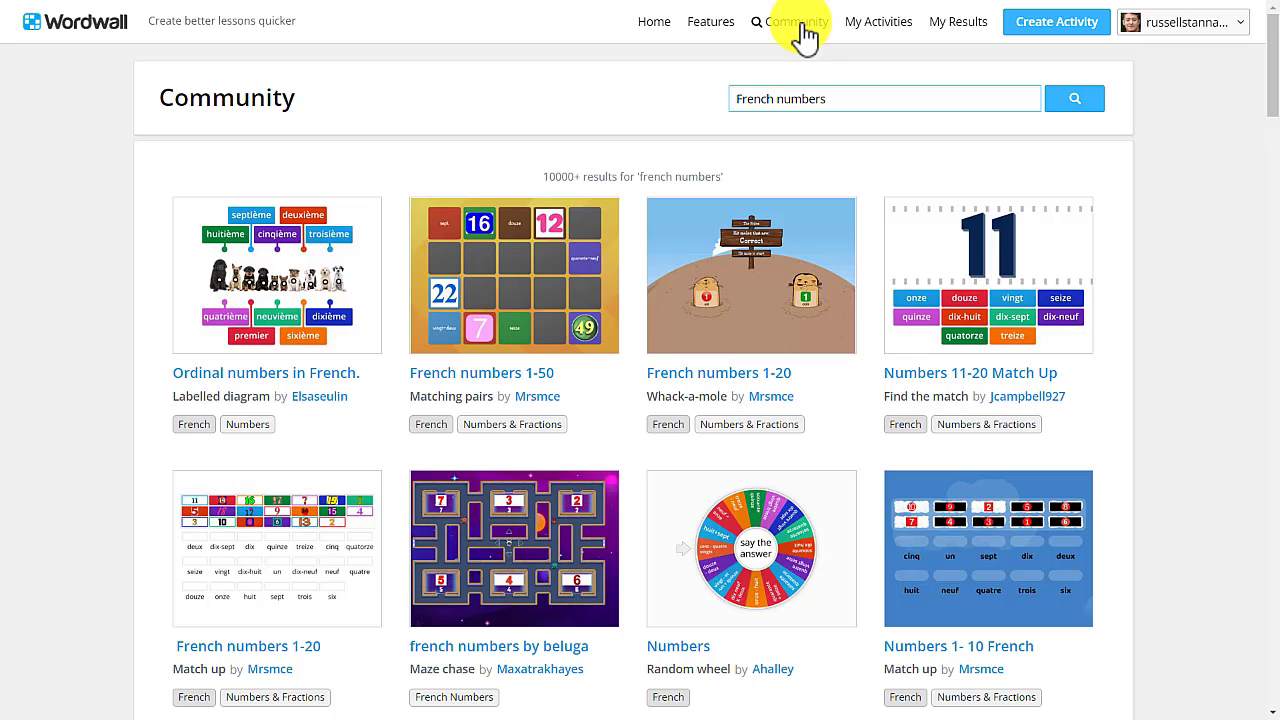
Step: Open the community activity "Ordinal numbers in French.", open a copy of its content for editing and save the copy
click(256, 264)
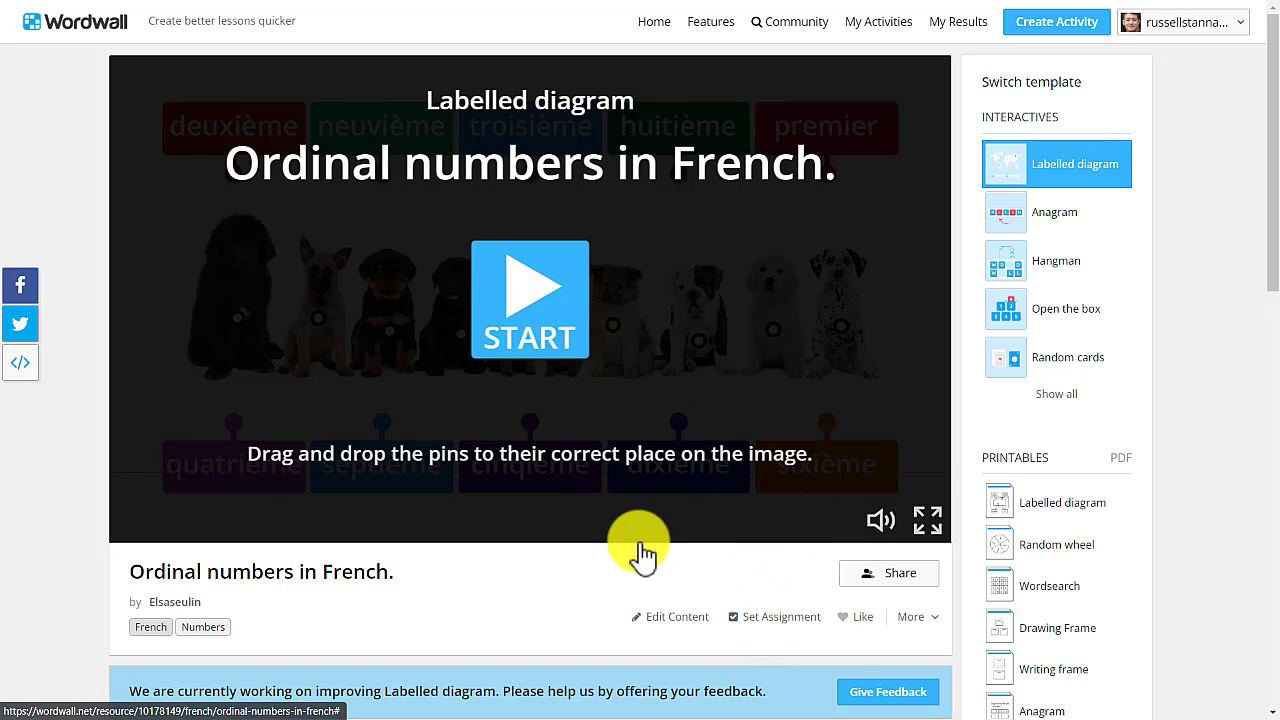
click(677, 620)
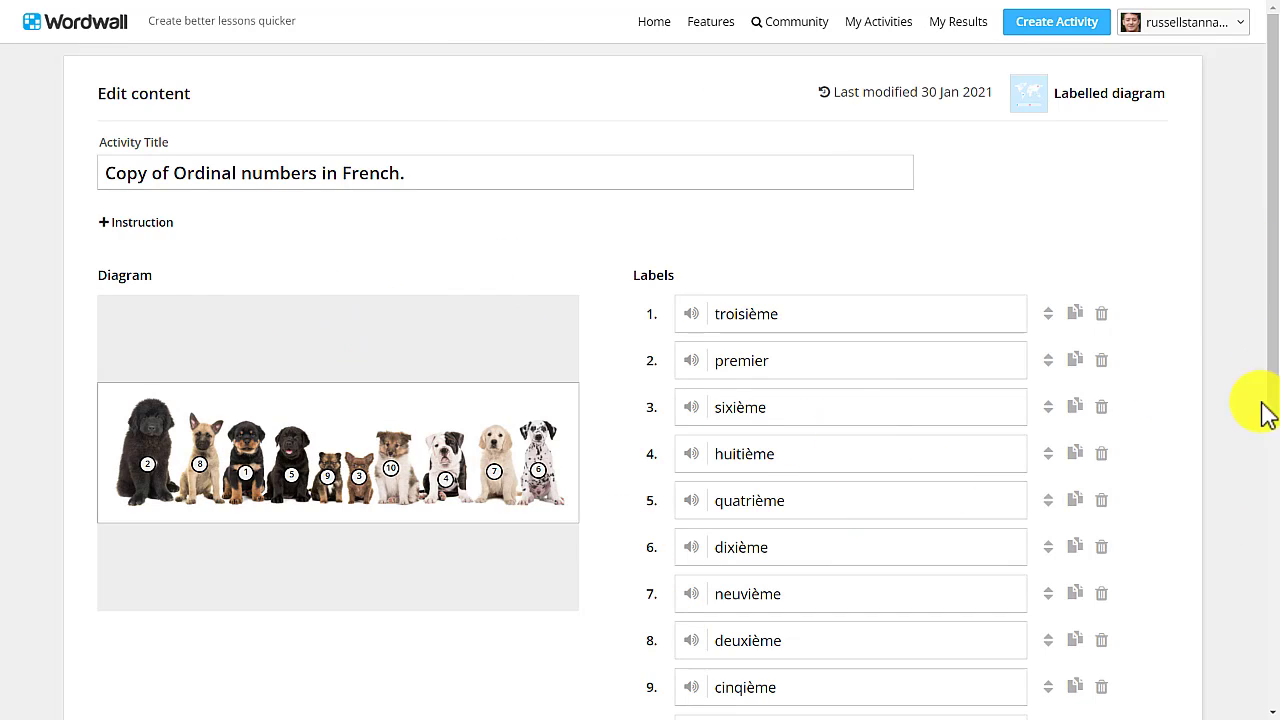
drag(1275, 350, 1260, 671)
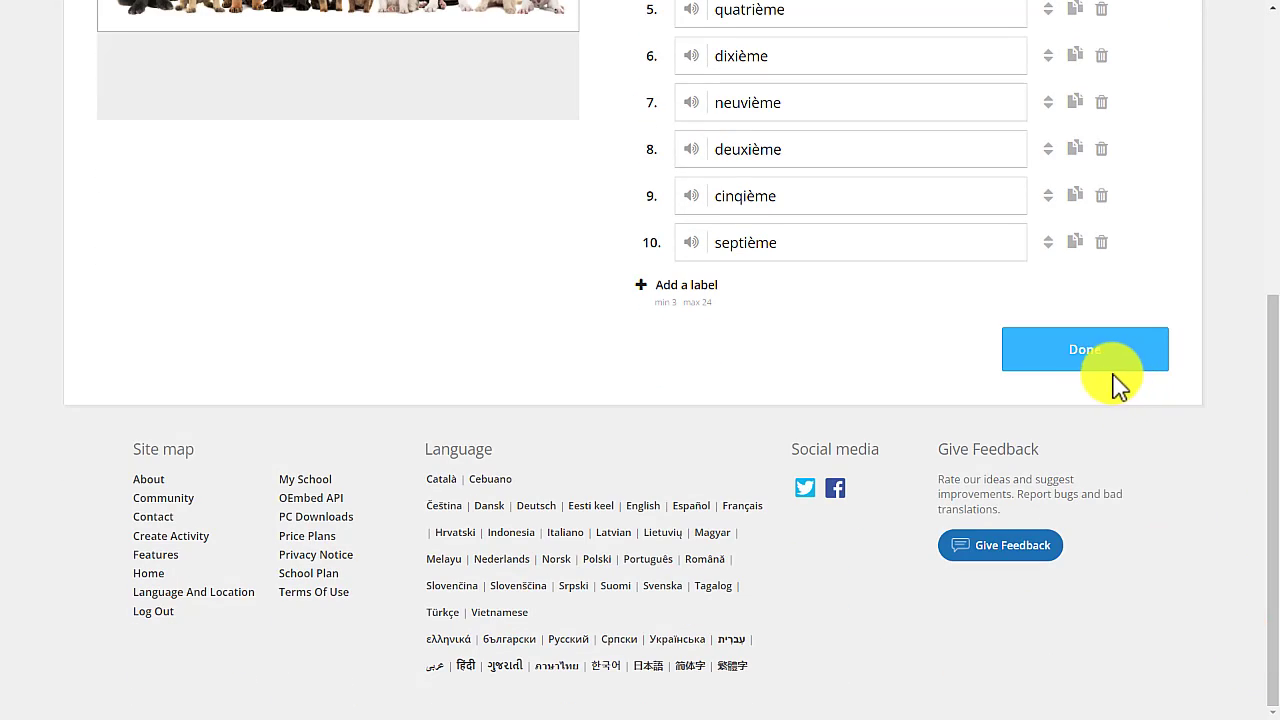
click(1085, 352)
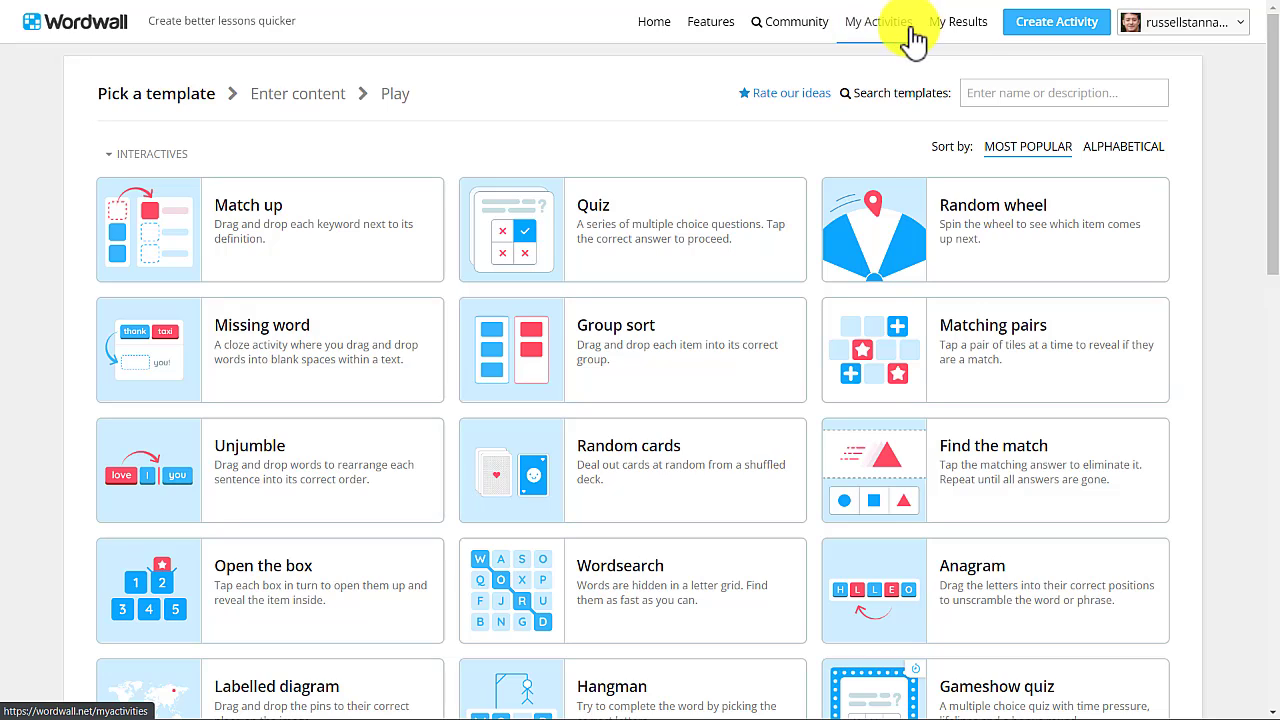
Step: Open "Choose Countries and Capitals" from the saved activities and start it
click(870, 30)
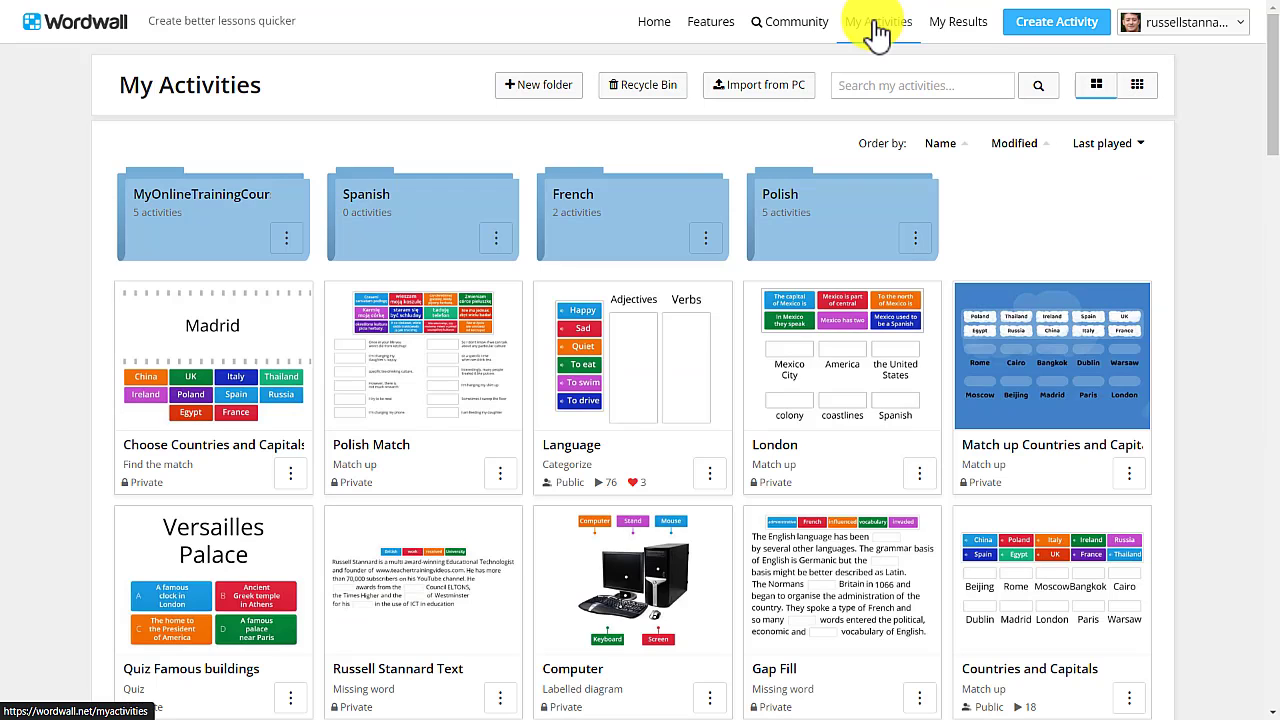
click(238, 370)
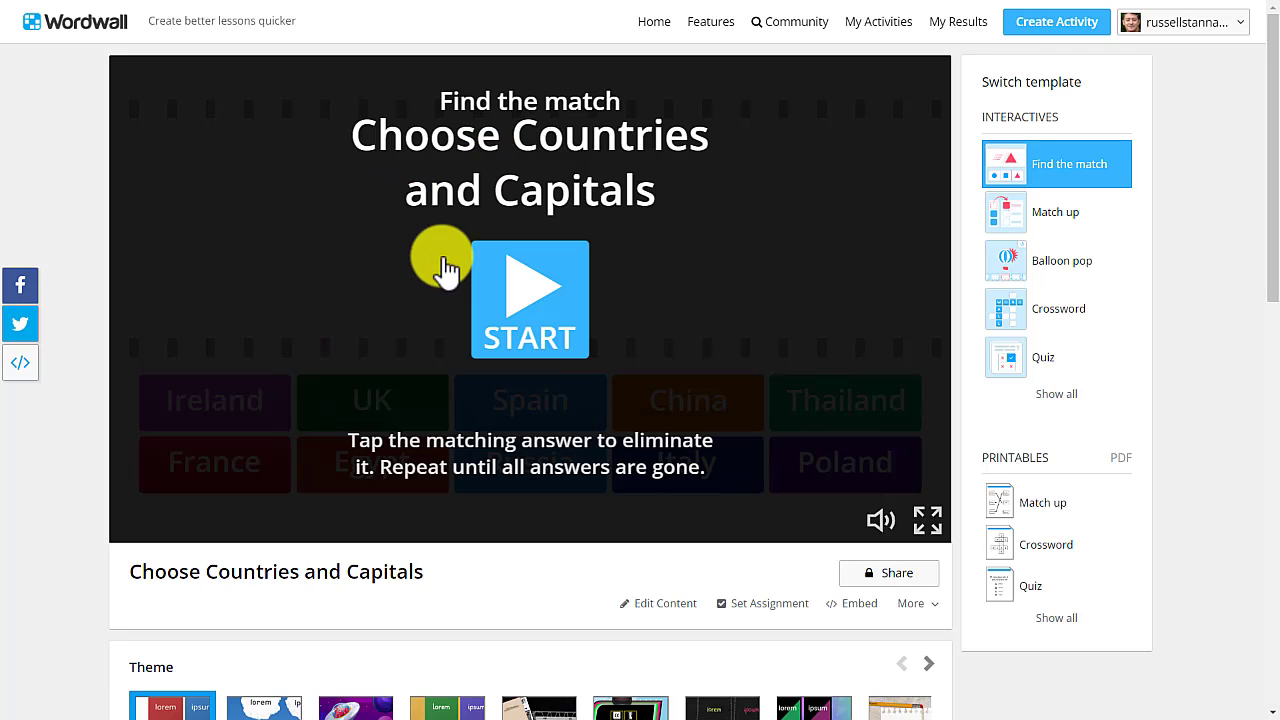
click(527, 288)
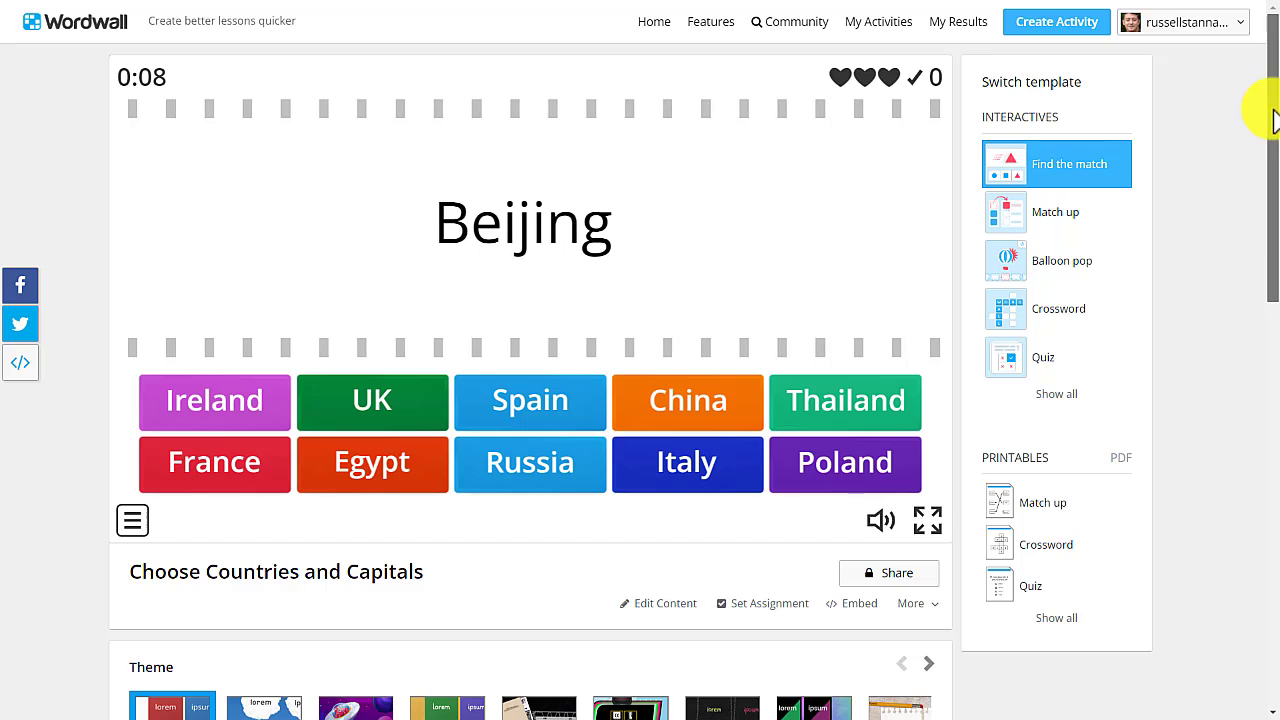
Step: Set the activity's lives to 2, speed to 7 and timer minutes to 2, and apply these options to the activity
drag(1277, 114, 1271, 280)
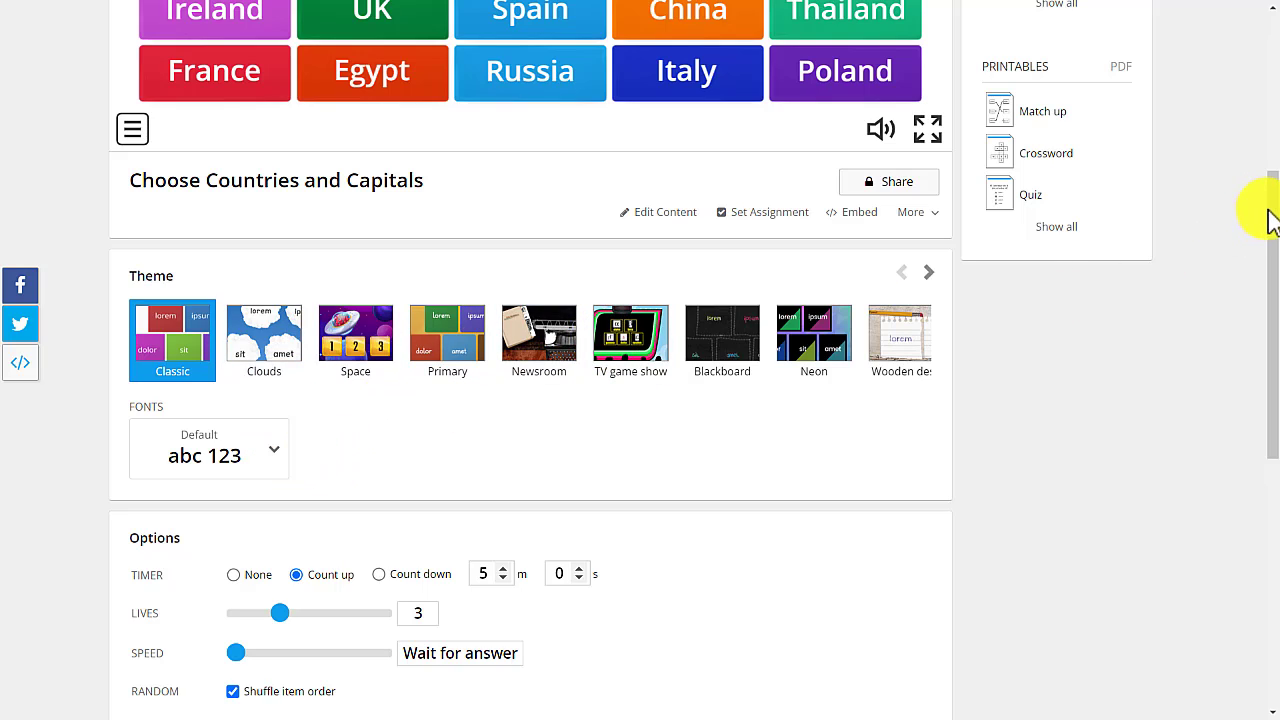
drag(1268, 214, 1273, 299)
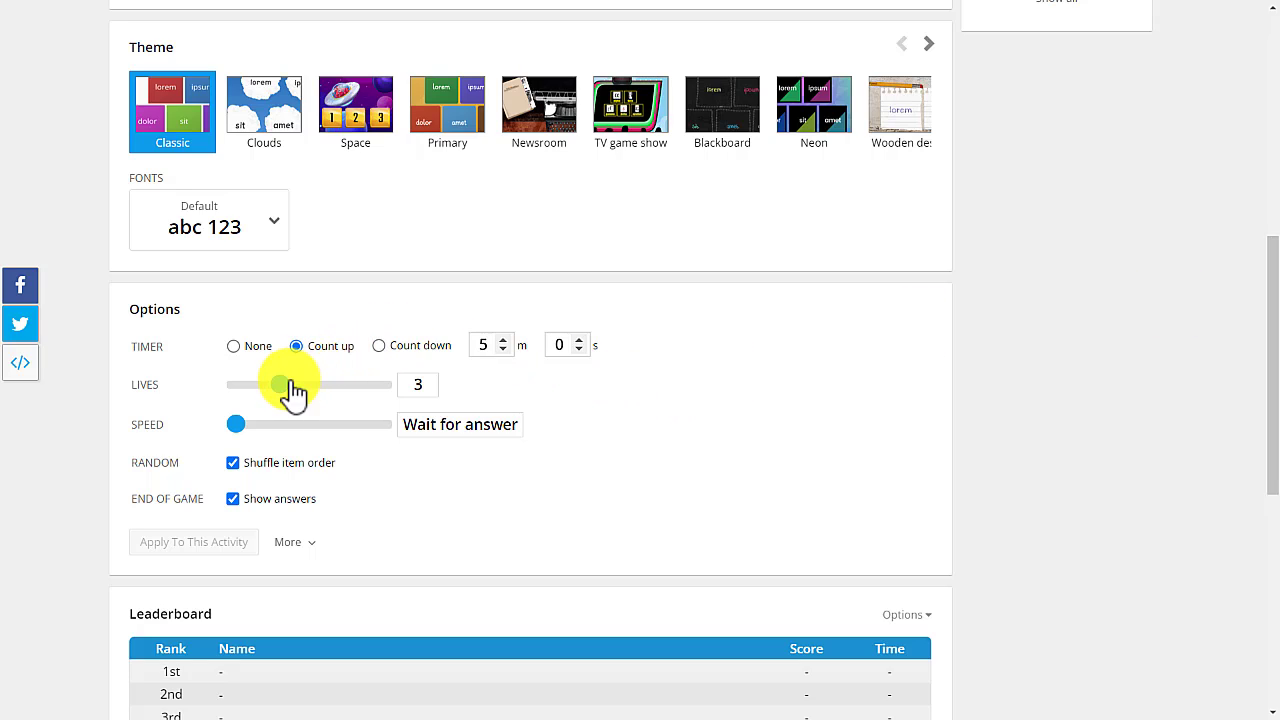
drag(283, 393, 337, 437)
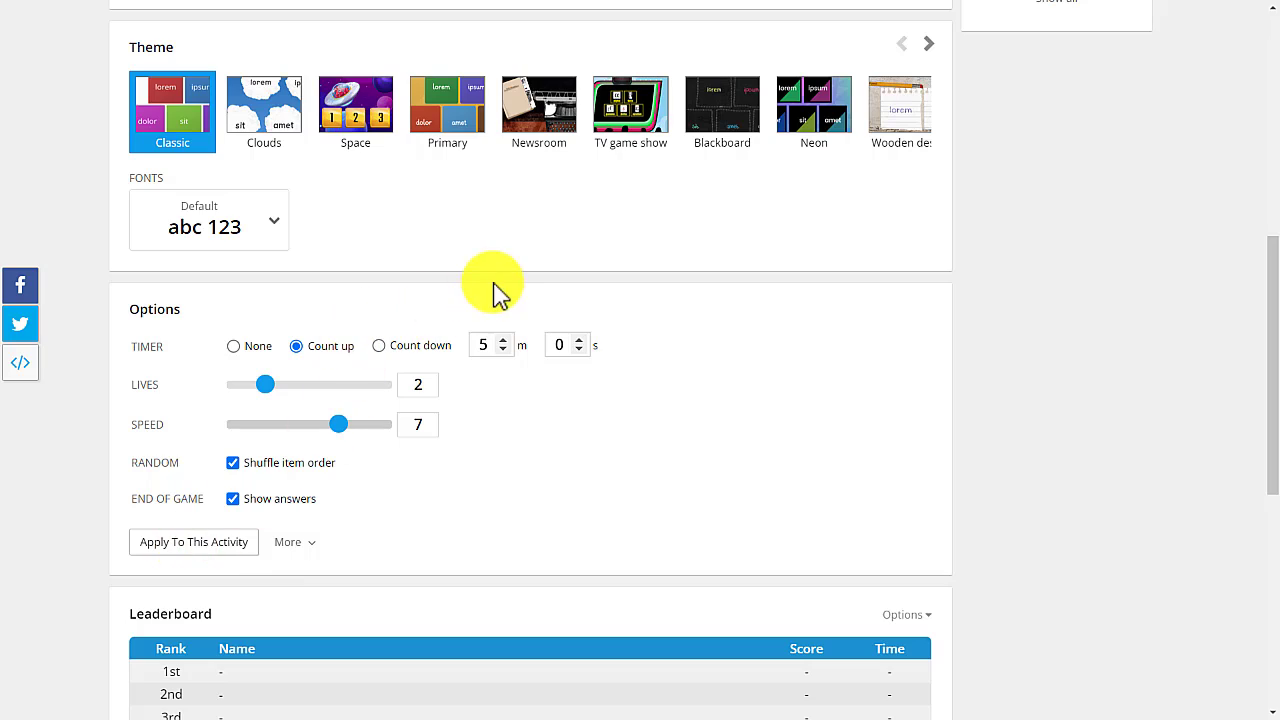
click(504, 350)
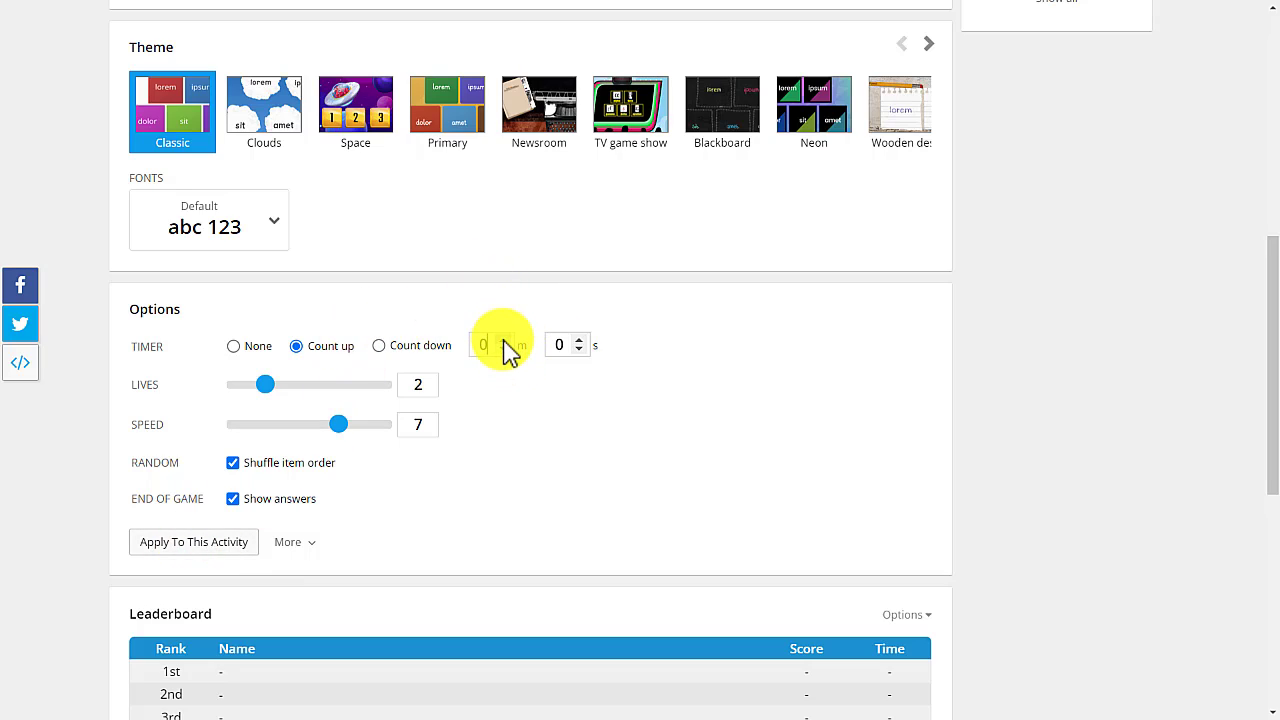
click(505, 340)
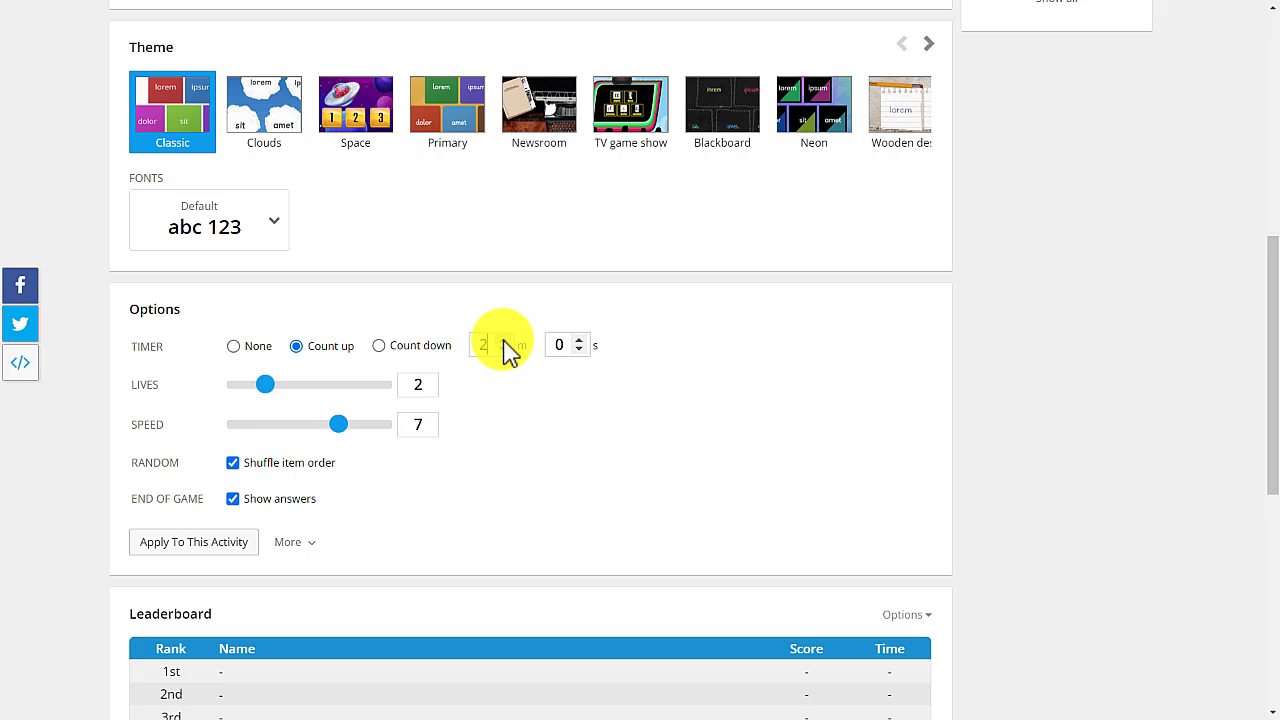
click(190, 545)
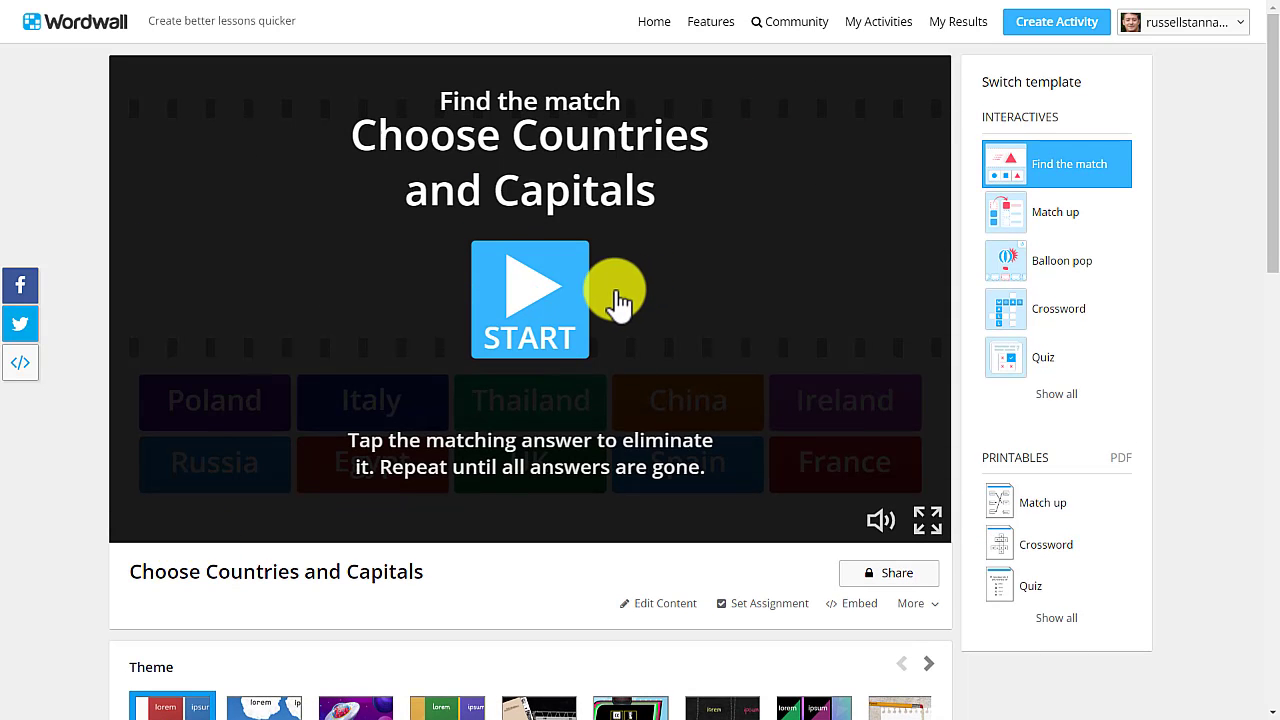
Step: Start "Choose Countries and Capitals" with the applied options, then review its speed setting
click(540, 300)
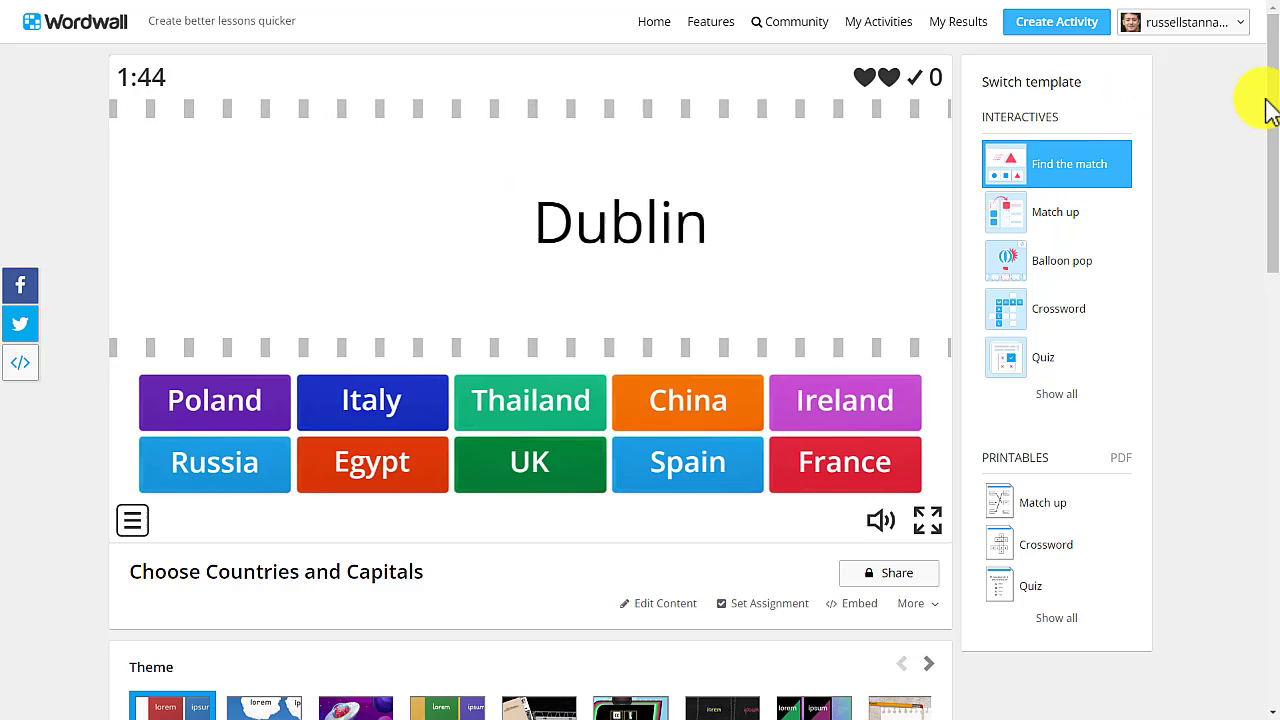
drag(1275, 190, 1275, 420)
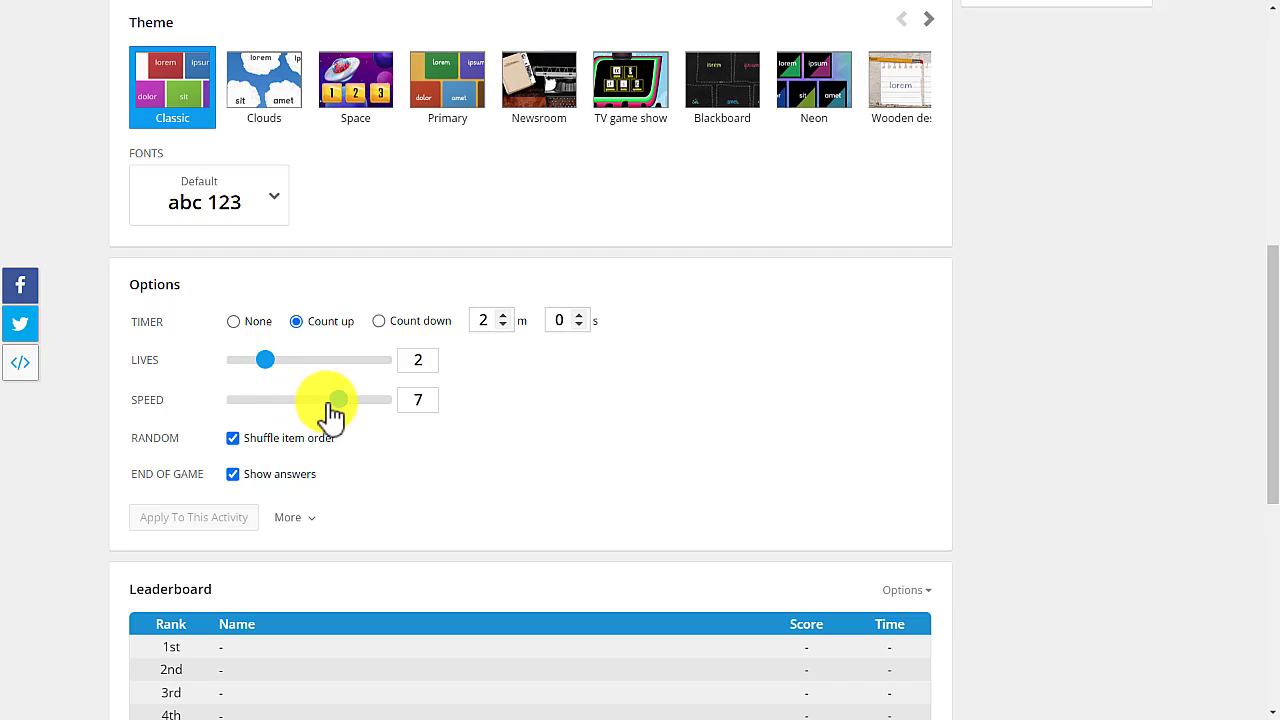
mouse_move(329, 409)
mouse_down()
mouse_move(258, 414)
mouse_move(340, 412)
mouse_up()
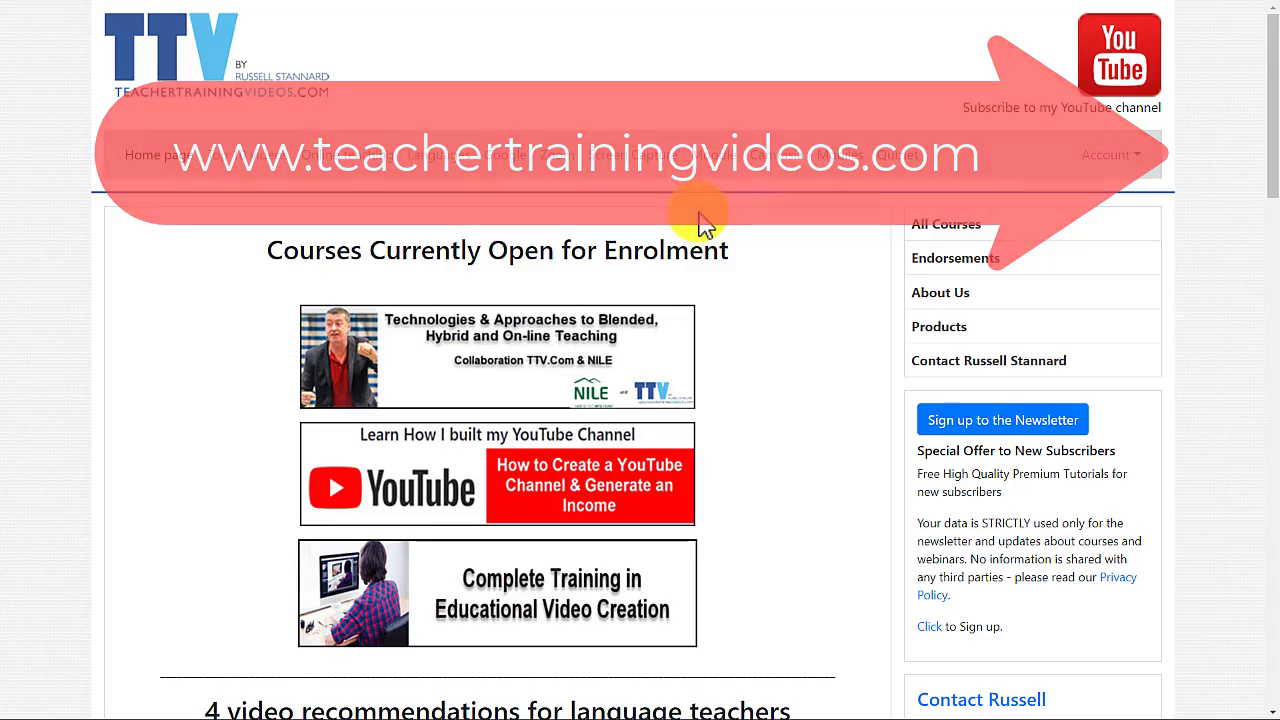
drag(1268, 75, 1262, 120)
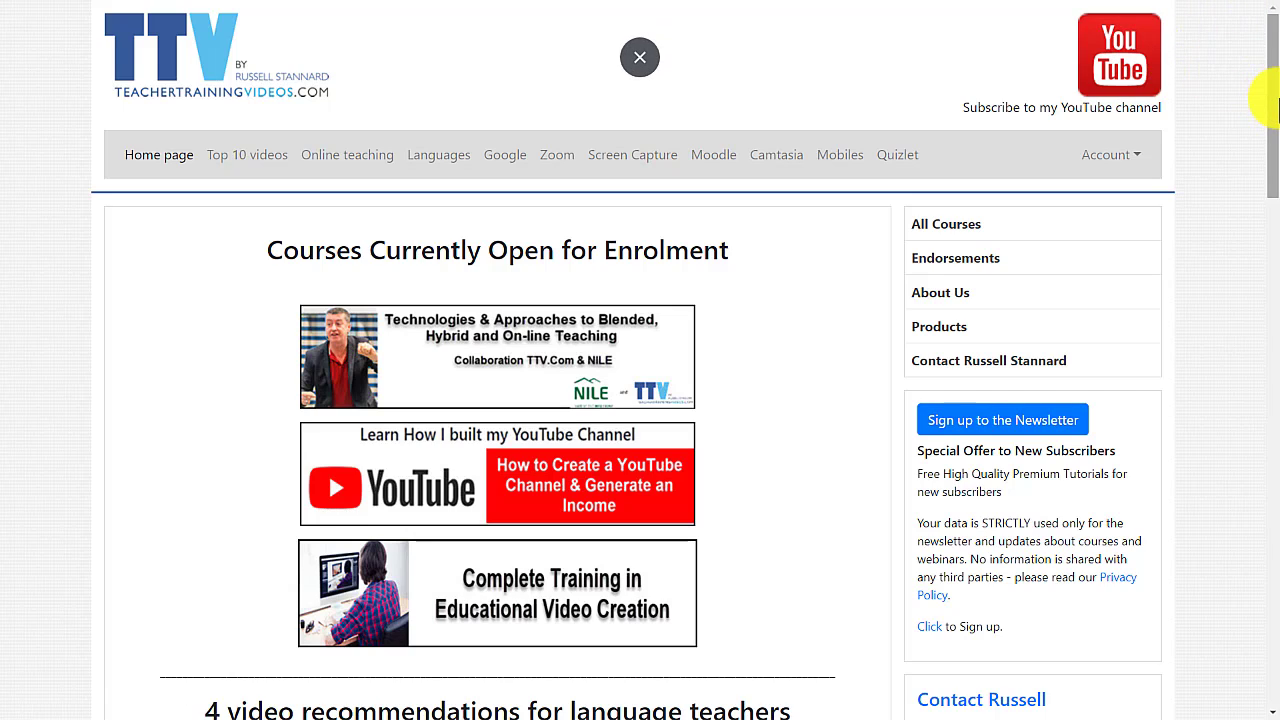
drag(1275, 110, 1276, 214)
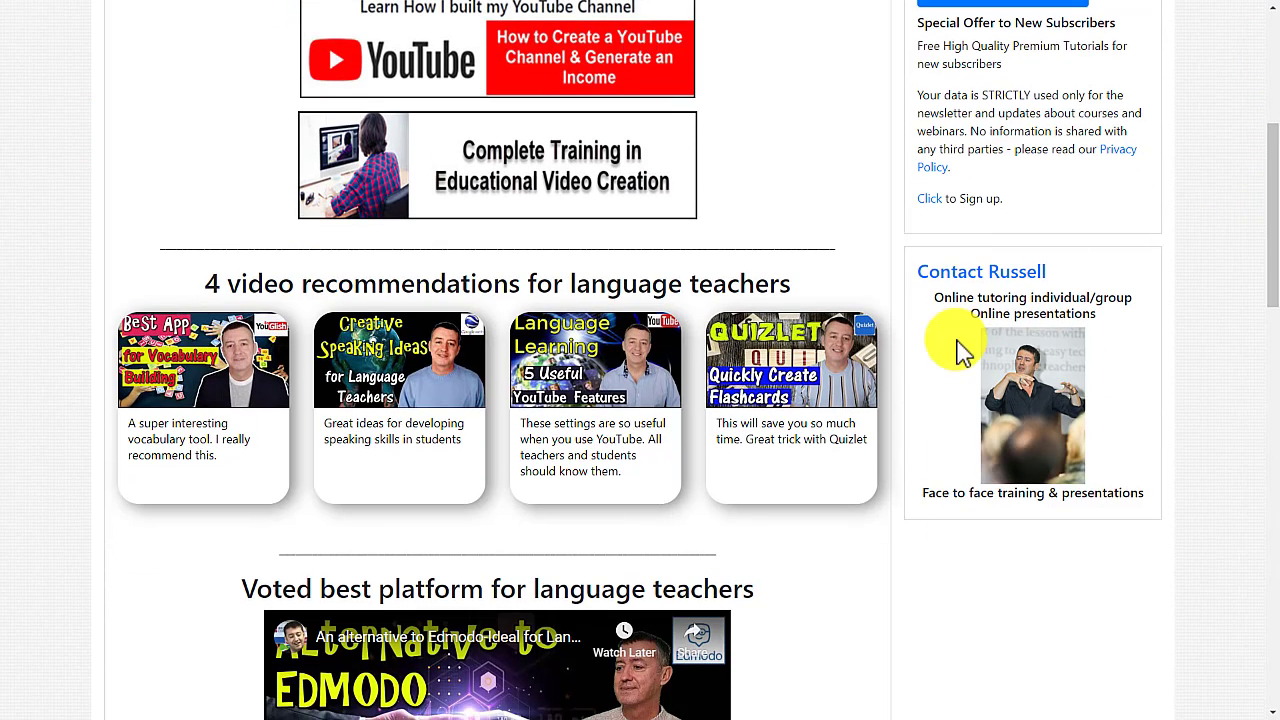